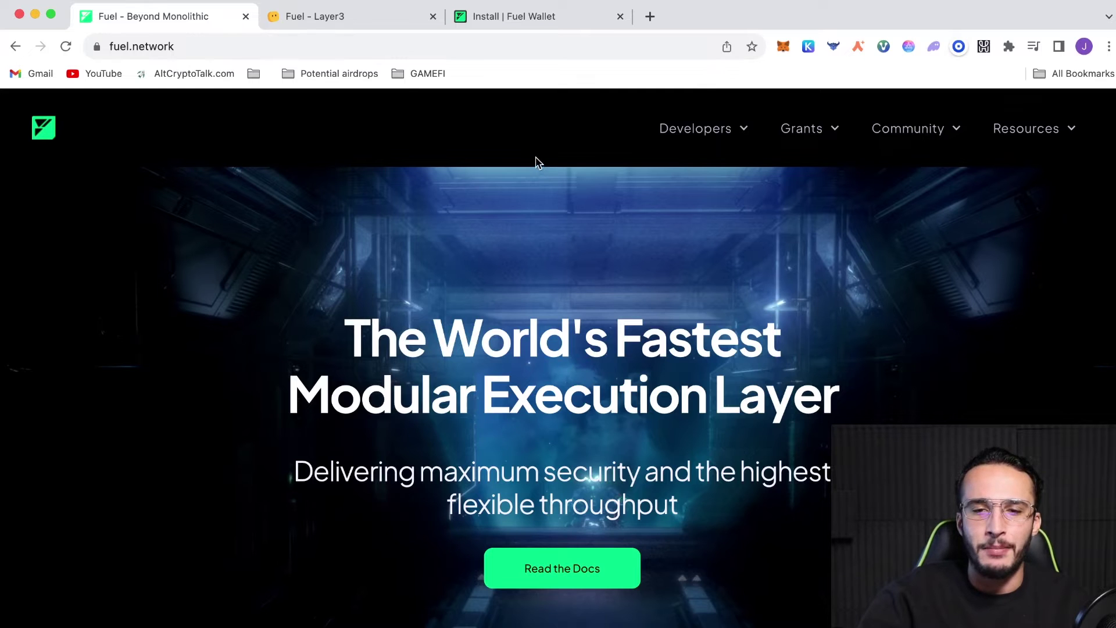
# Install the Fuel Wallet extension from its Chrome Web Store listing
pyautogui.click(579, 16)
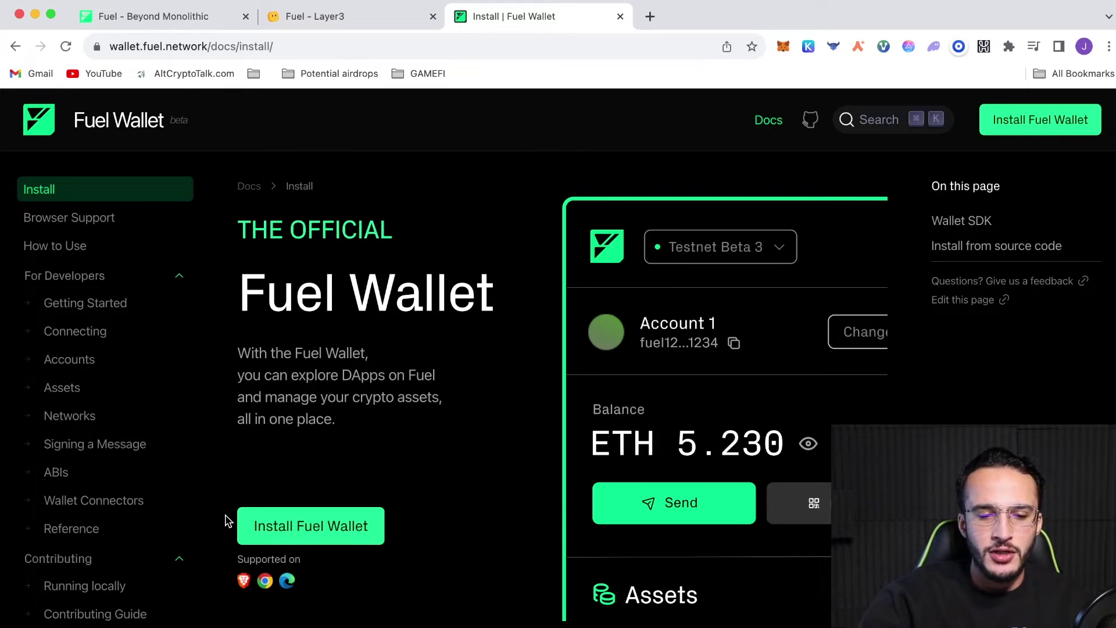
pyautogui.click(326, 541)
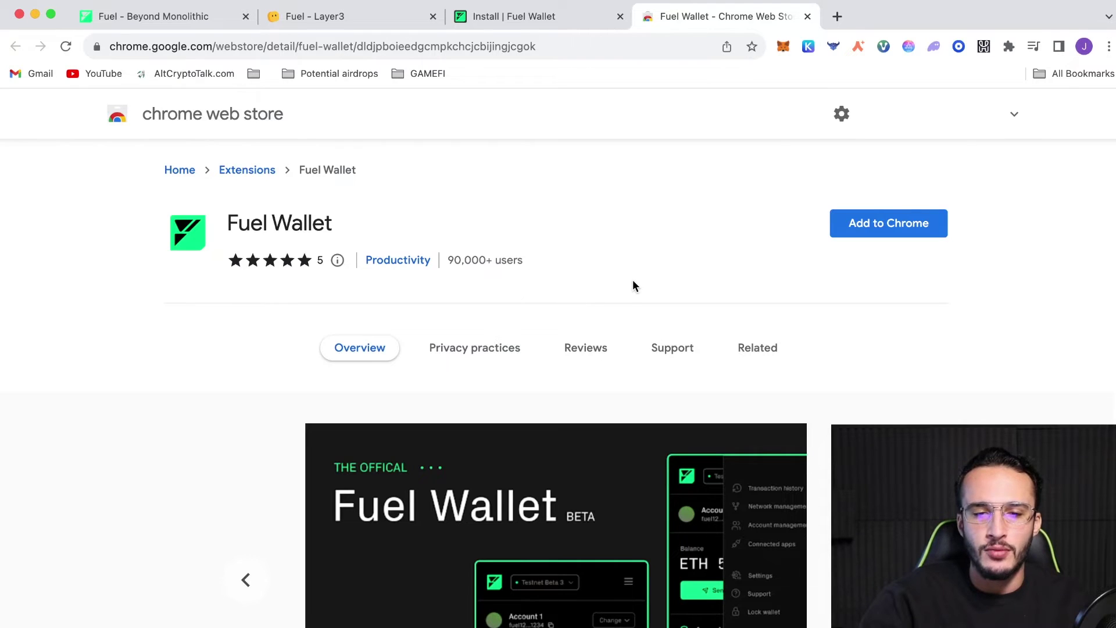
pyautogui.click(882, 230)
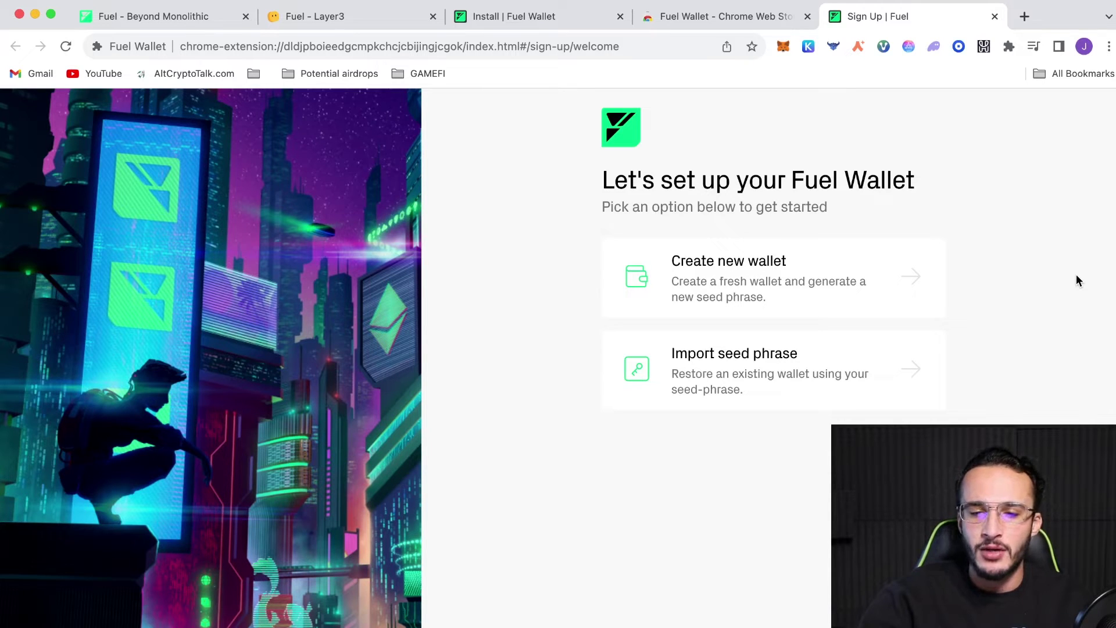
# Create a new Fuel Wallet, accept the Terms of Use, and confirm the 12-word seed phrase is written down
pyautogui.click(900, 275)
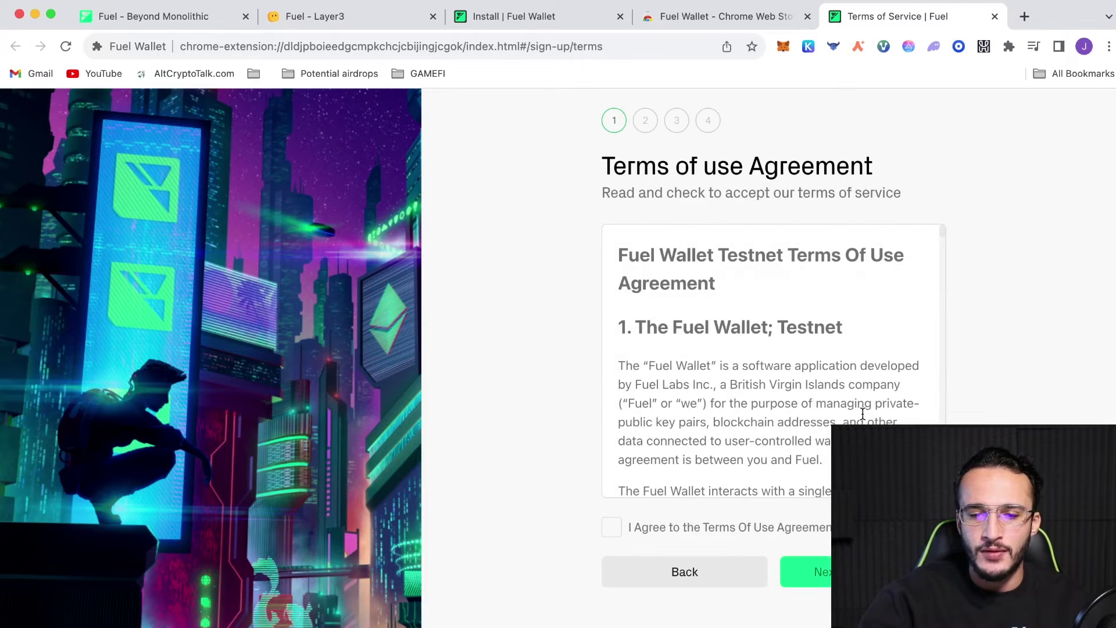
pyautogui.scroll(-10, 863, 414)
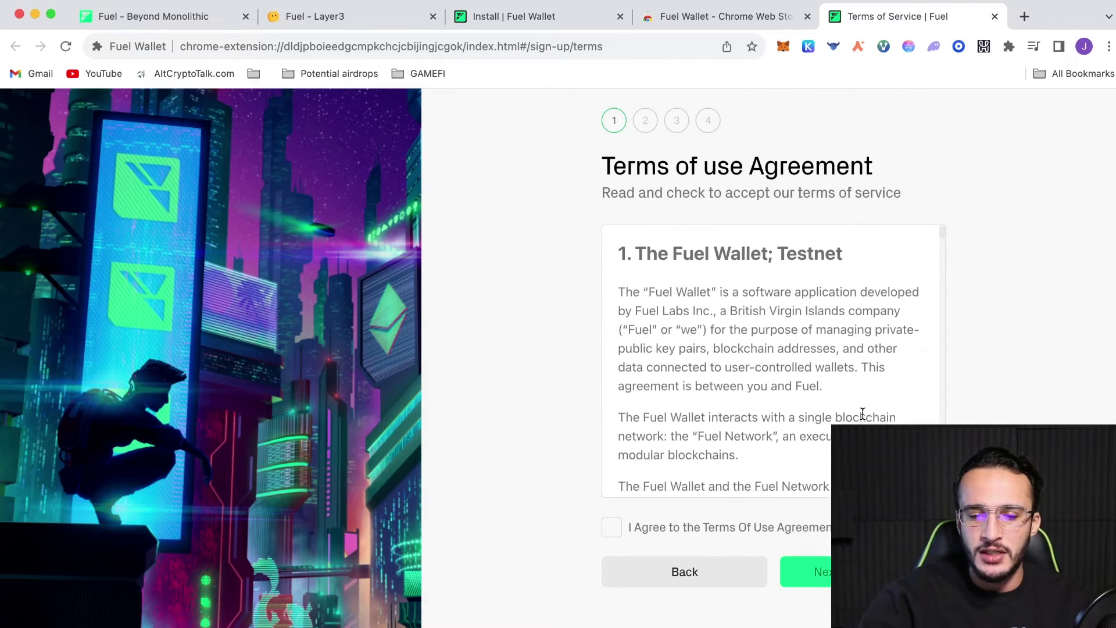
pyautogui.click(651, 527)
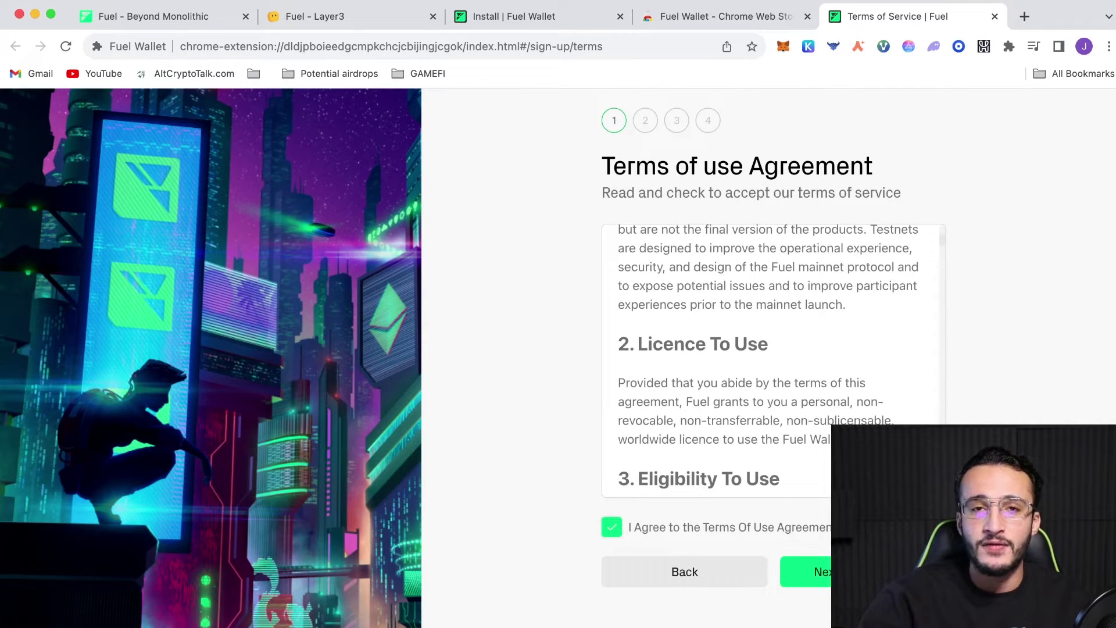
pyautogui.click(814, 572)
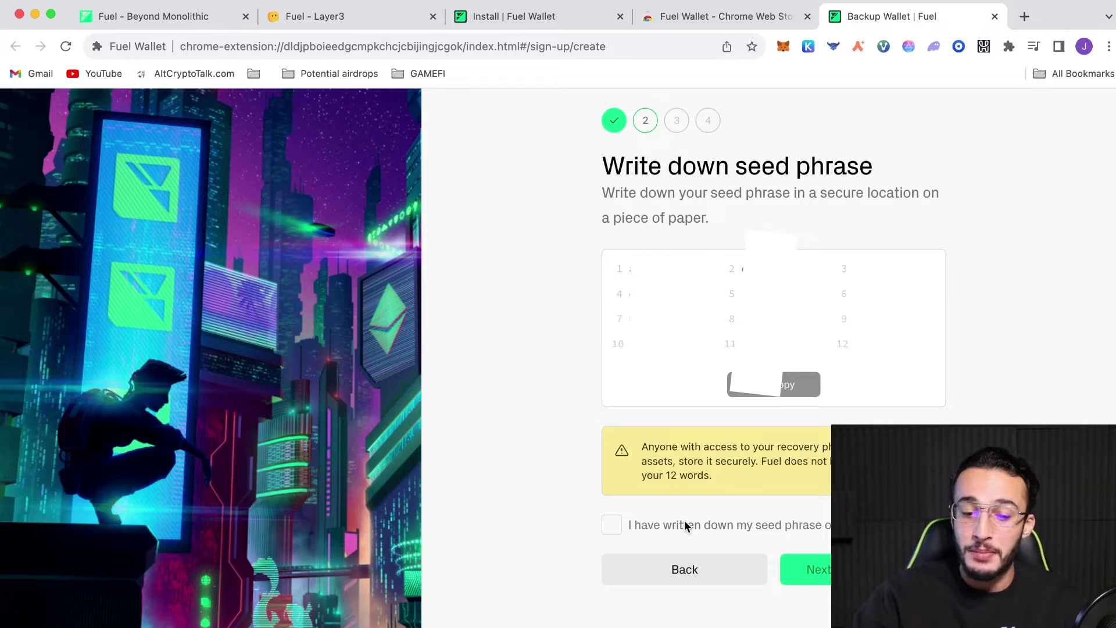
pyautogui.click(685, 519)
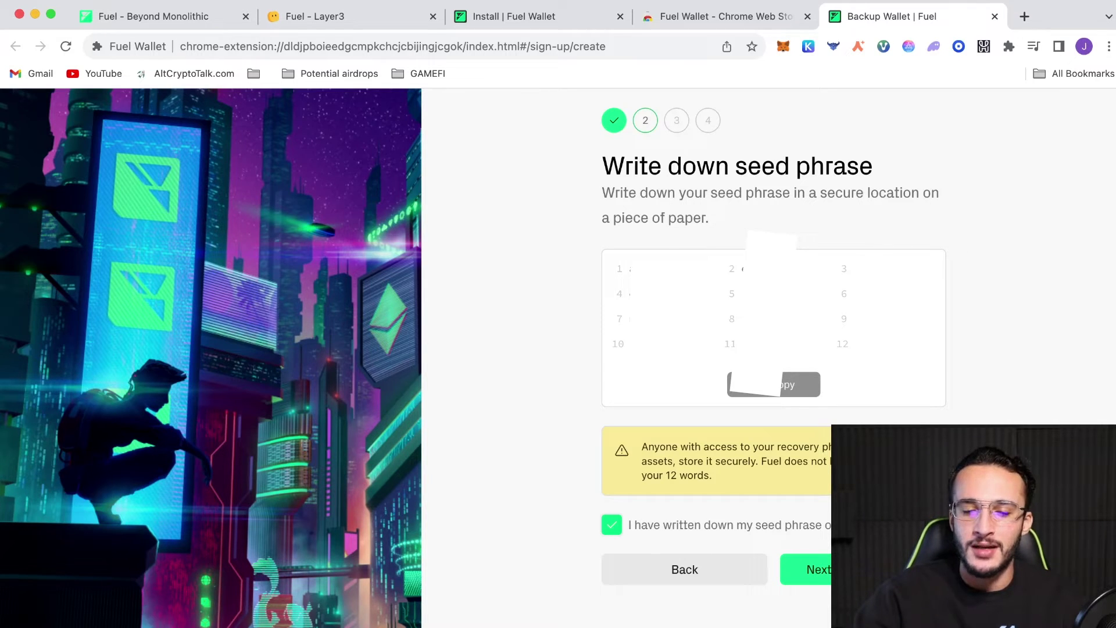
# Paste the saved seed phrase into the confirmation step and submit it
pyautogui.click(808, 569)
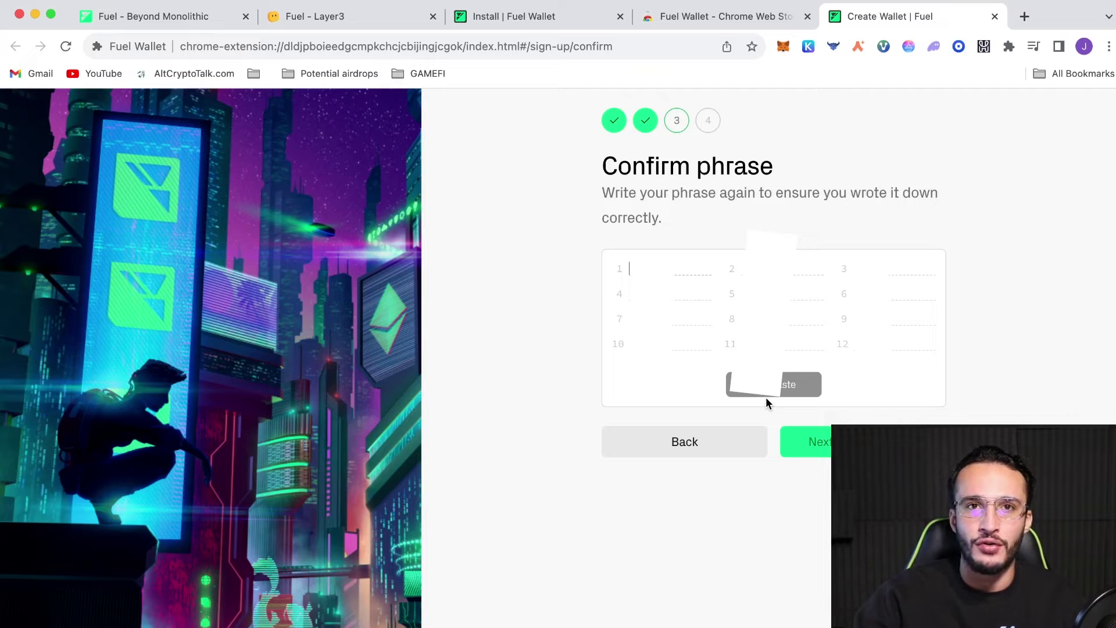
pyautogui.click(766, 395)
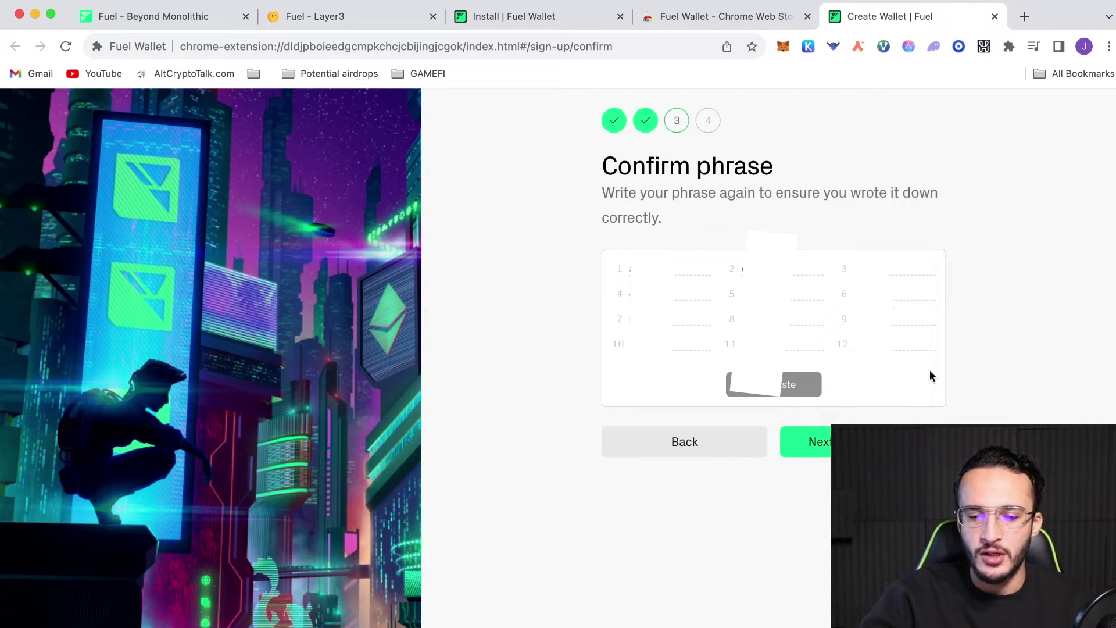
pyautogui.click(884, 441)
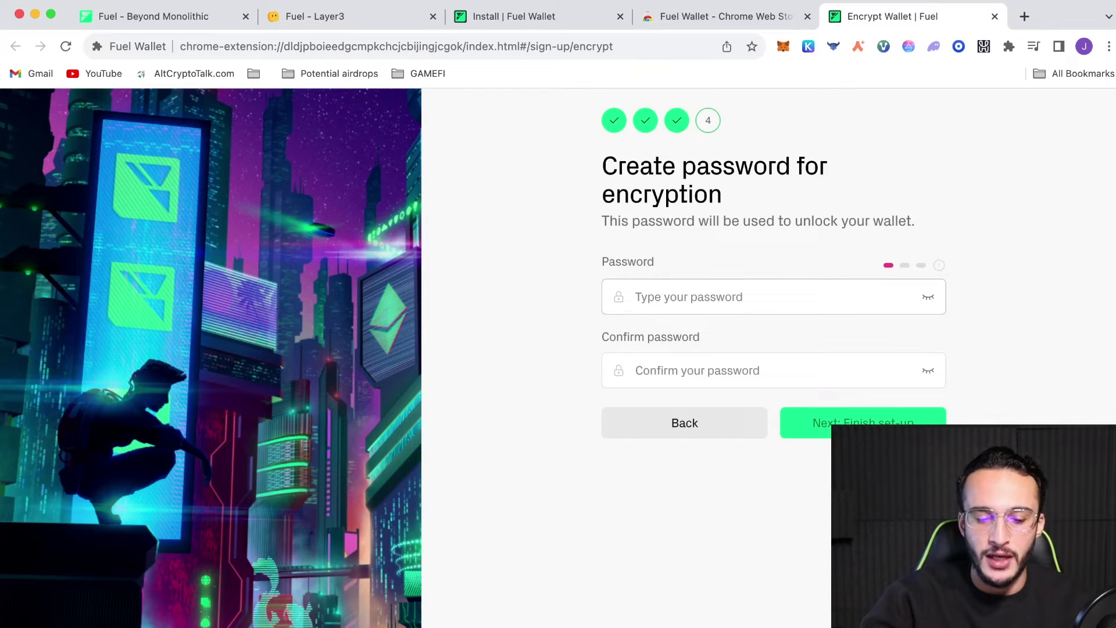
# Set and confirm the wallet unlock password, then finish the wallet setup
pyautogui.press('super+v')
pyautogui.press('Tab')
pyautogui.press('super+v')
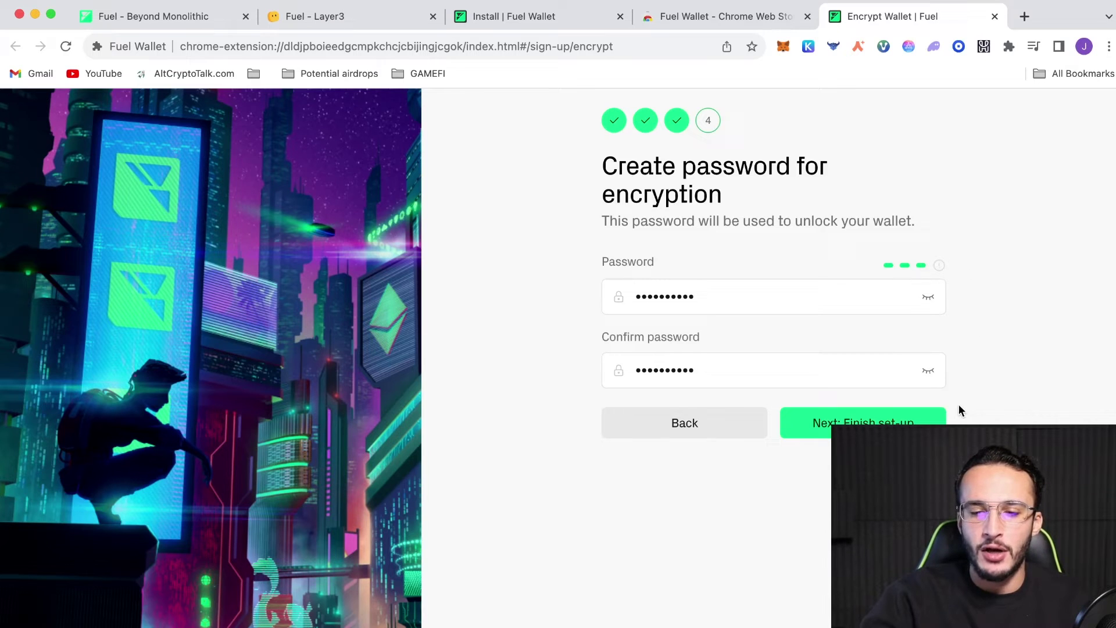
pyautogui.click(933, 421)
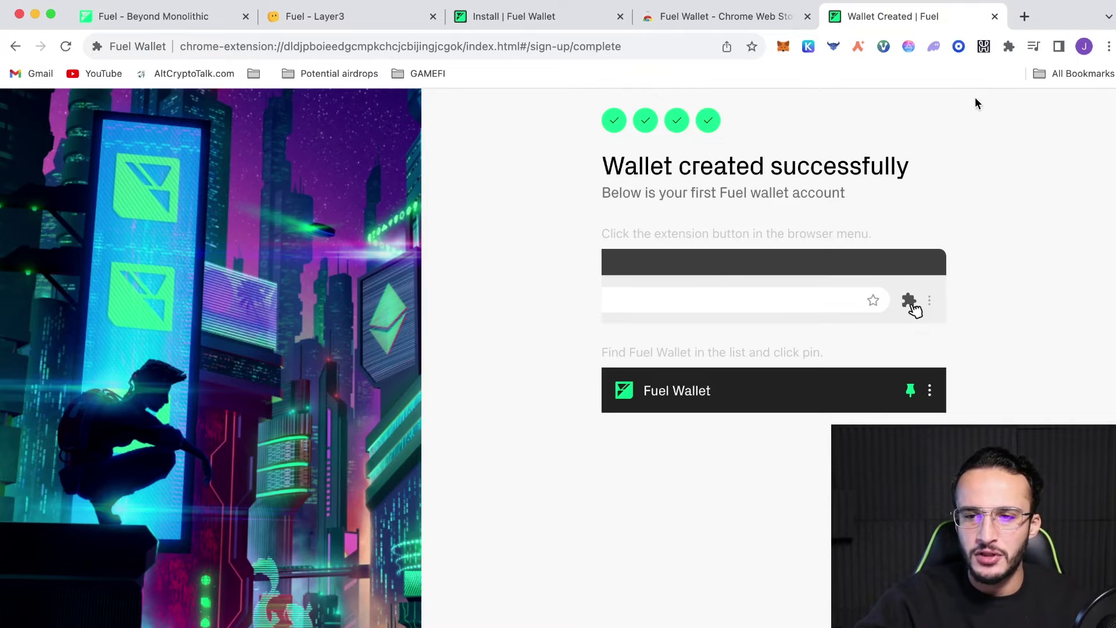
# Pin Fuel Wallet to the Chrome toolbar and view Account 1 with 0.000 ETH
pyautogui.click(1009, 47)
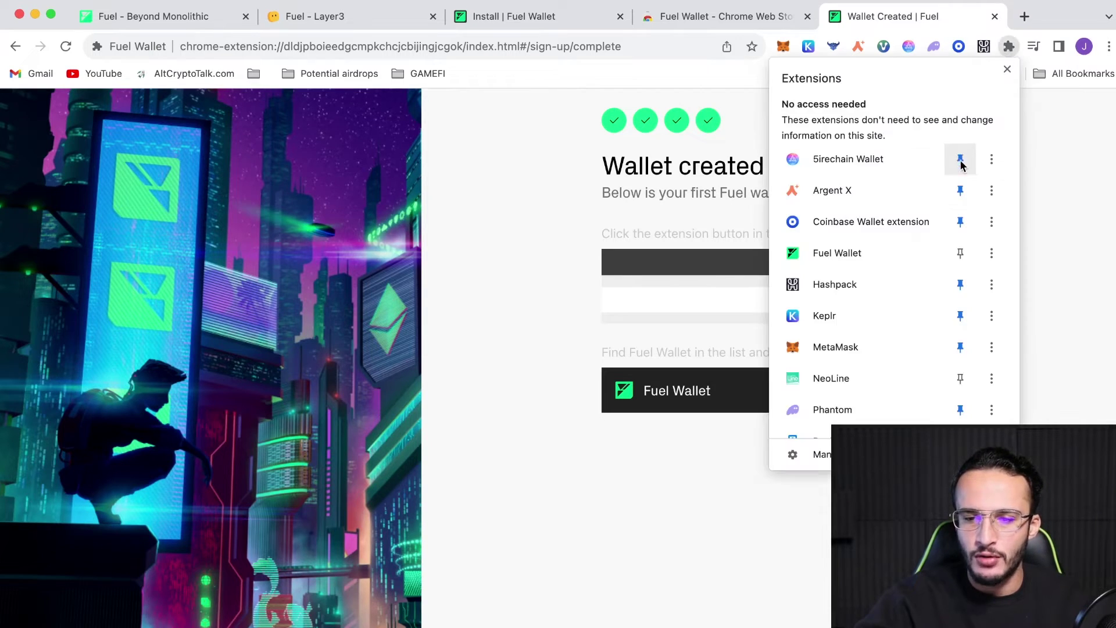
pyautogui.click(955, 262)
pyautogui.click(1022, 235)
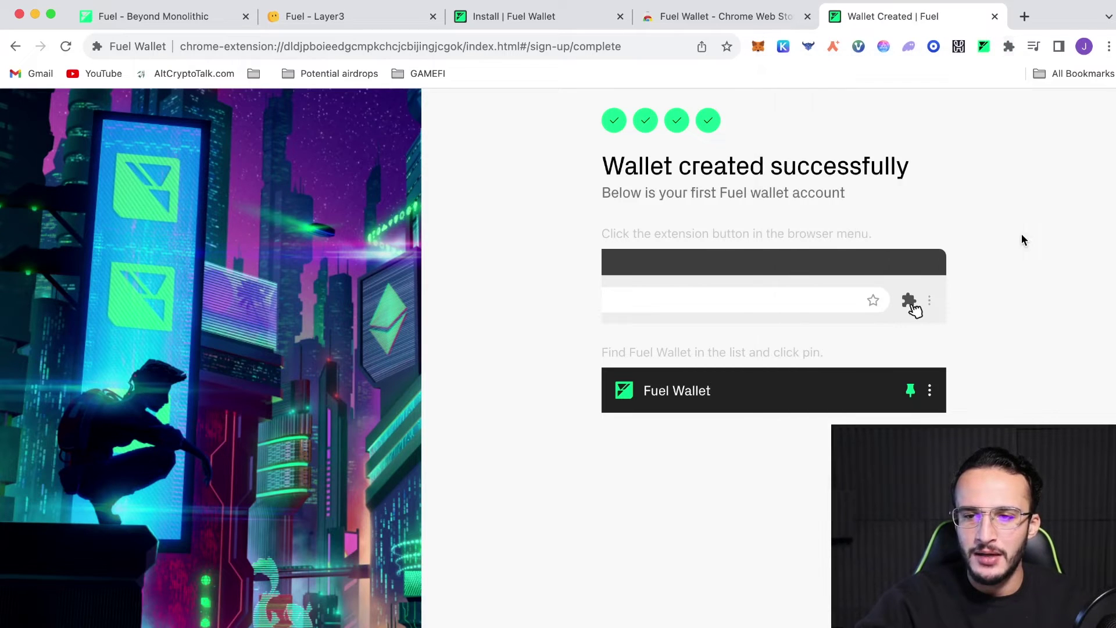
pyautogui.click(982, 43)
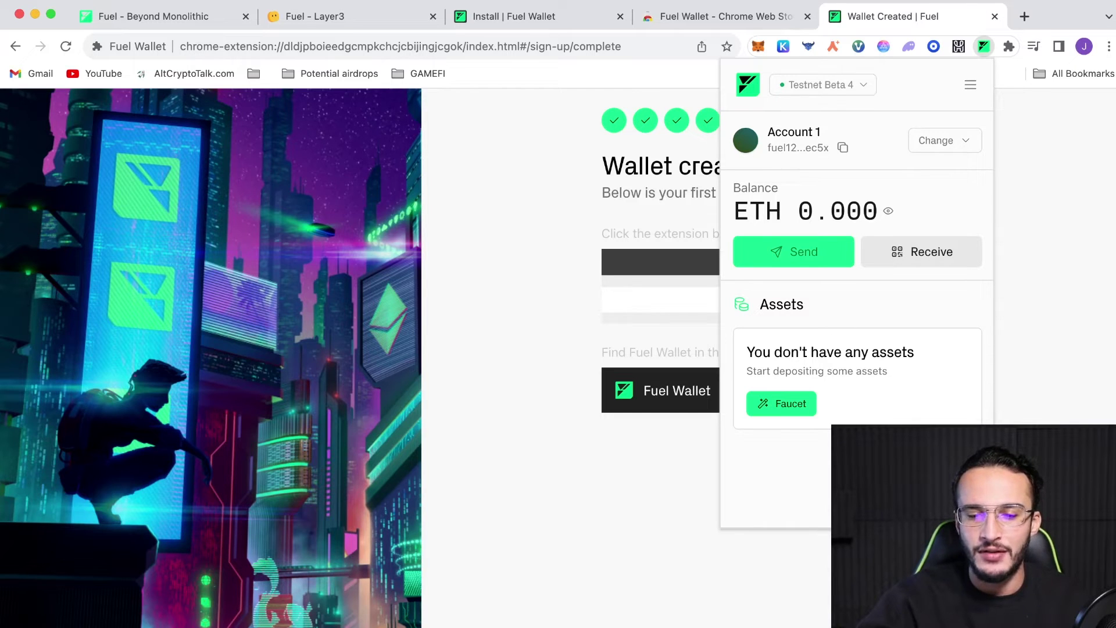
# Open the Fuel faucet and check its address matches the wallet's address
pyautogui.click(790, 408)
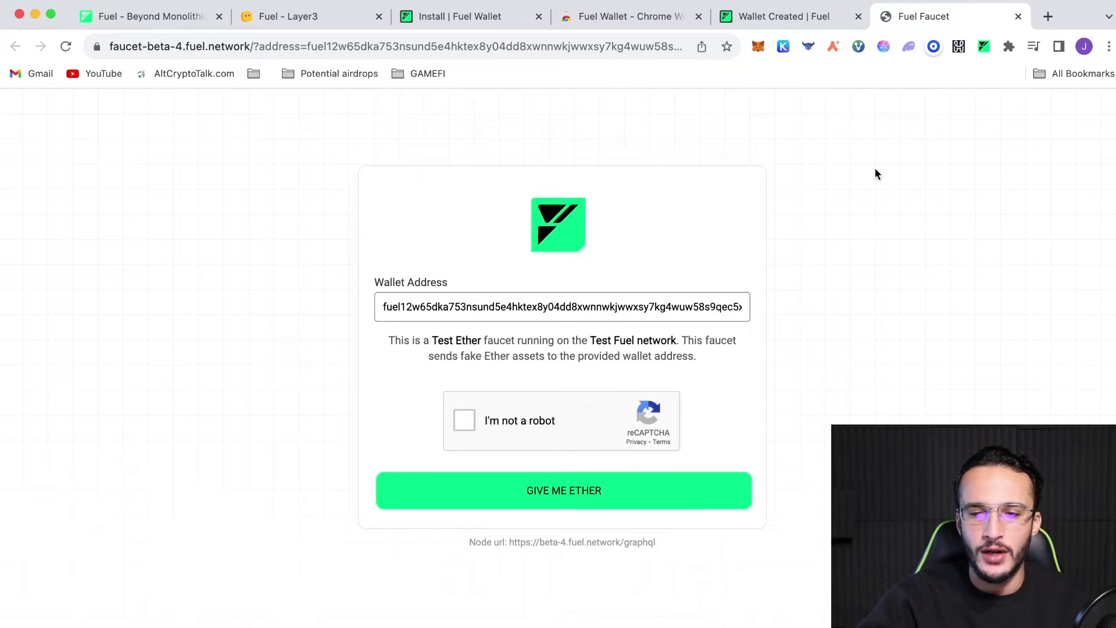
pyautogui.click(983, 46)
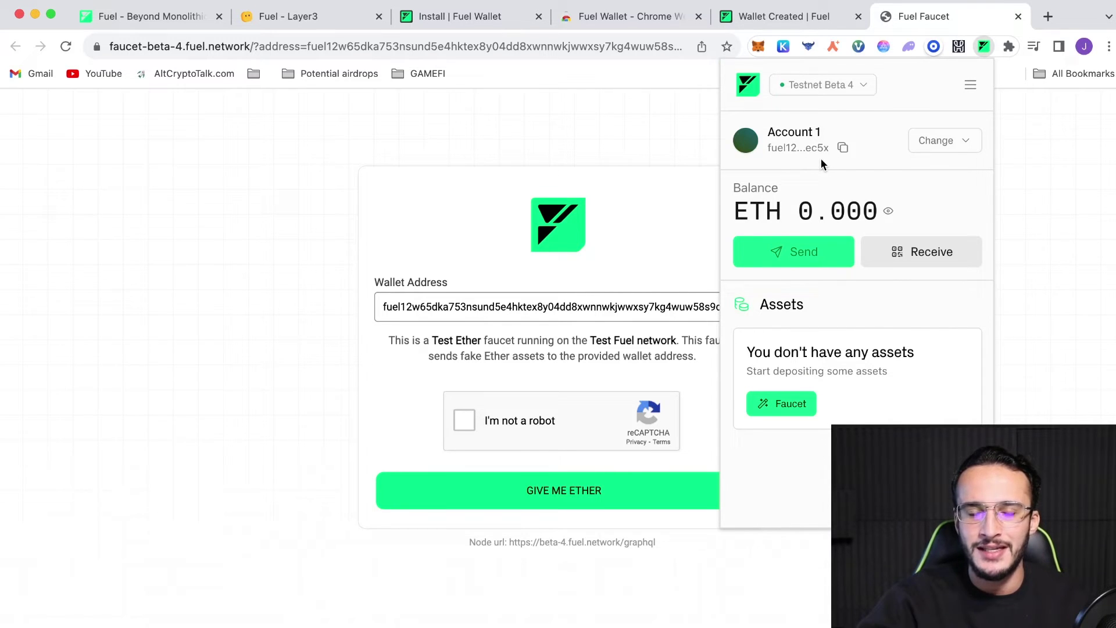
pyautogui.click(574, 193)
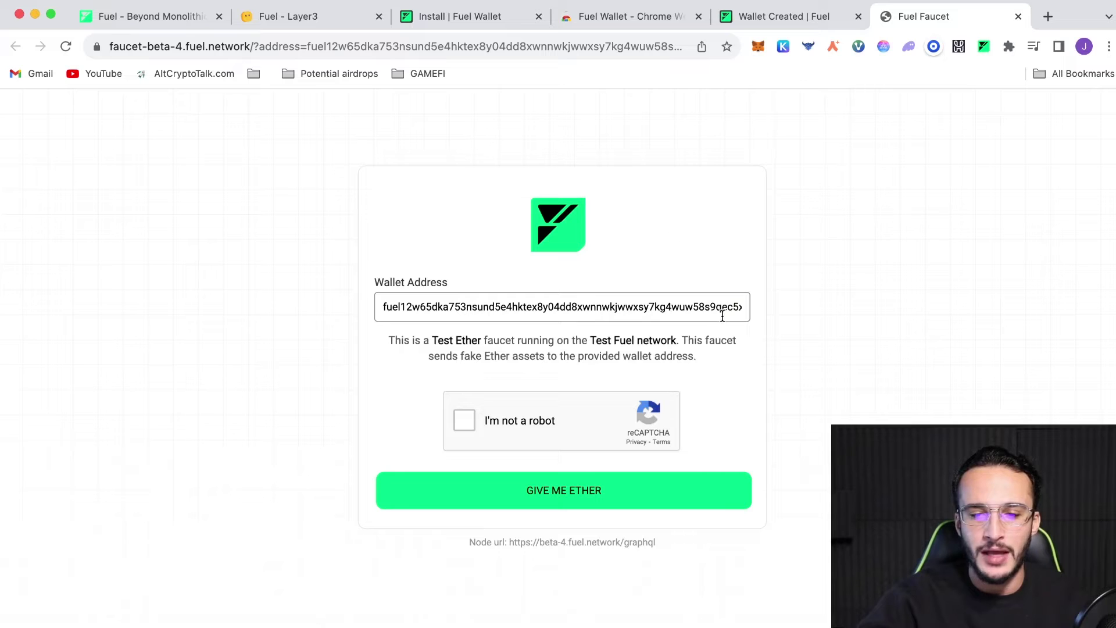
pyautogui.moveTo(721, 314); pyautogui.dragTo(781, 318)
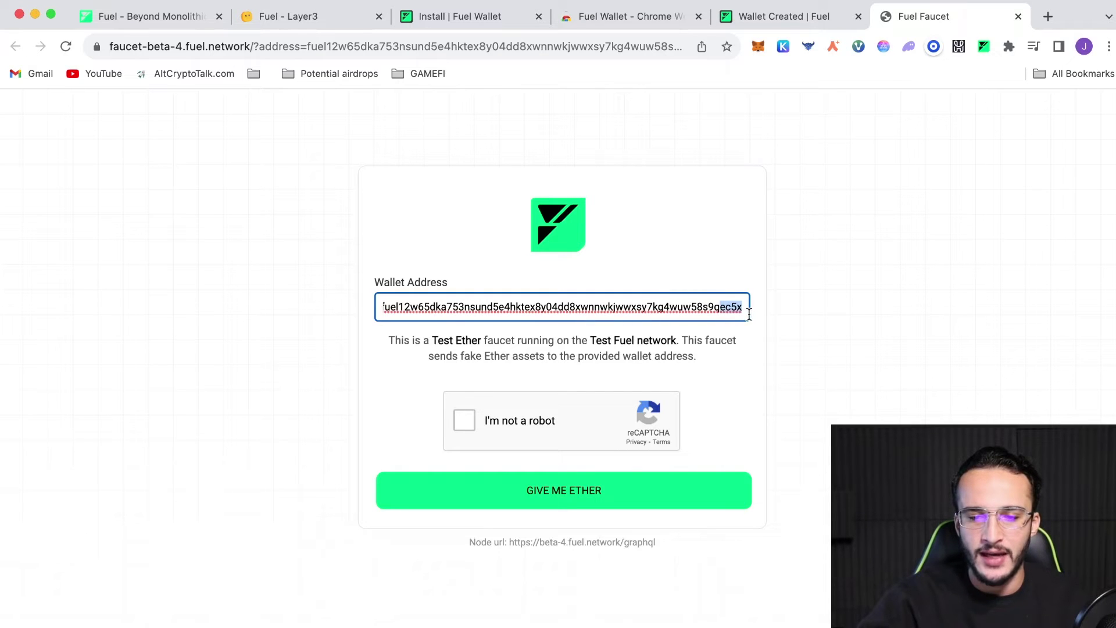
pyautogui.moveTo(476, 303); pyautogui.dragTo(359, 308)
pyautogui.click(337, 359)
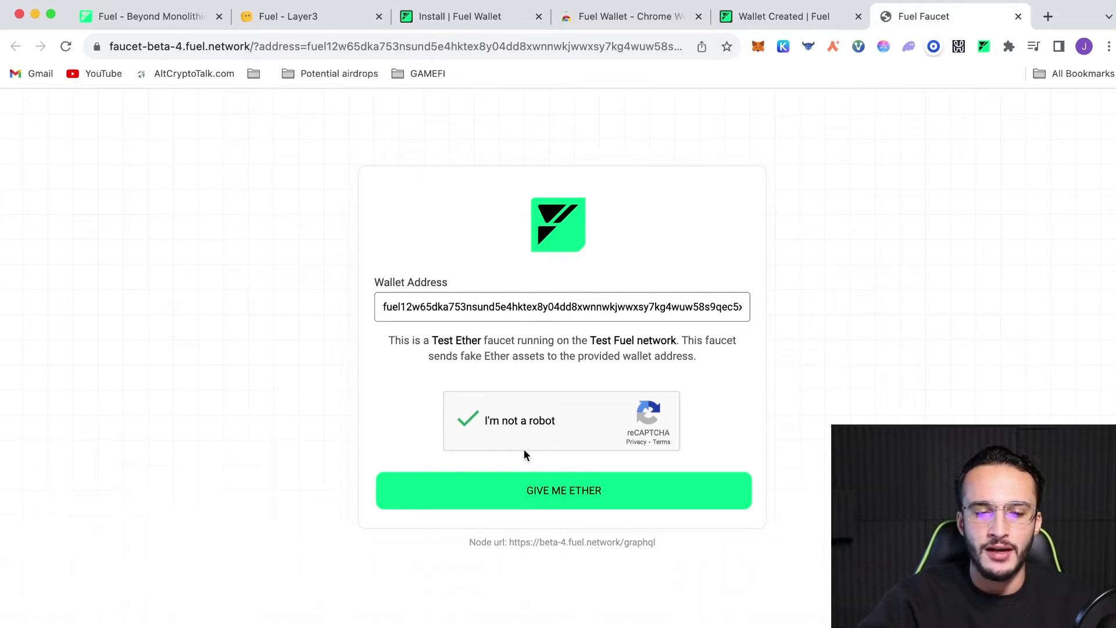
# Request test Ether and confirm the wallet balance is now 0.500 ETH
pyautogui.click(546, 489)
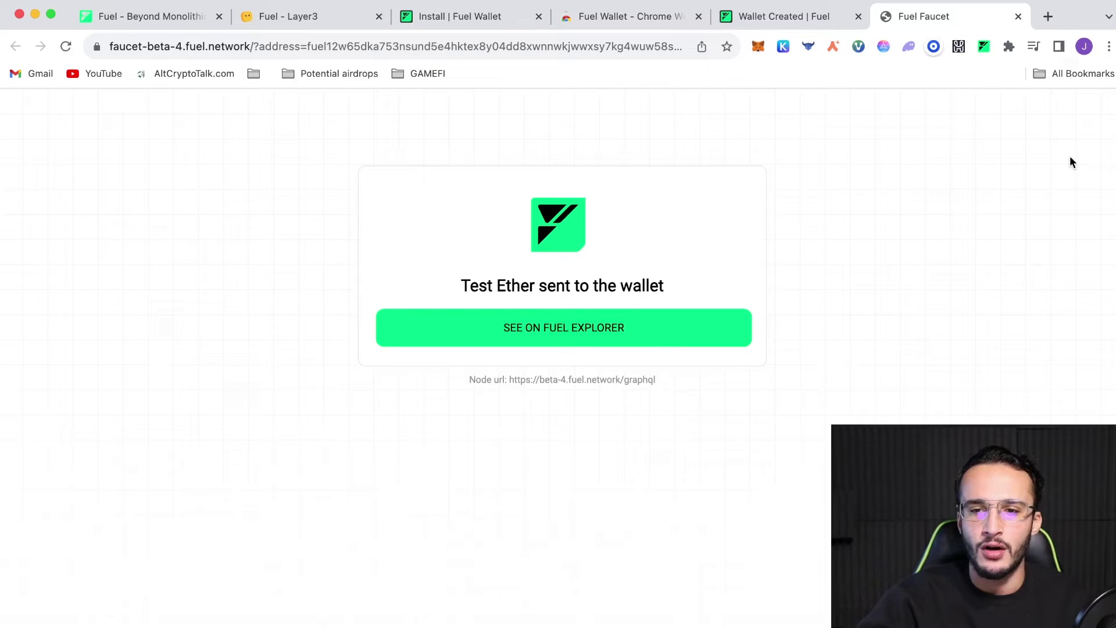
pyautogui.click(985, 47)
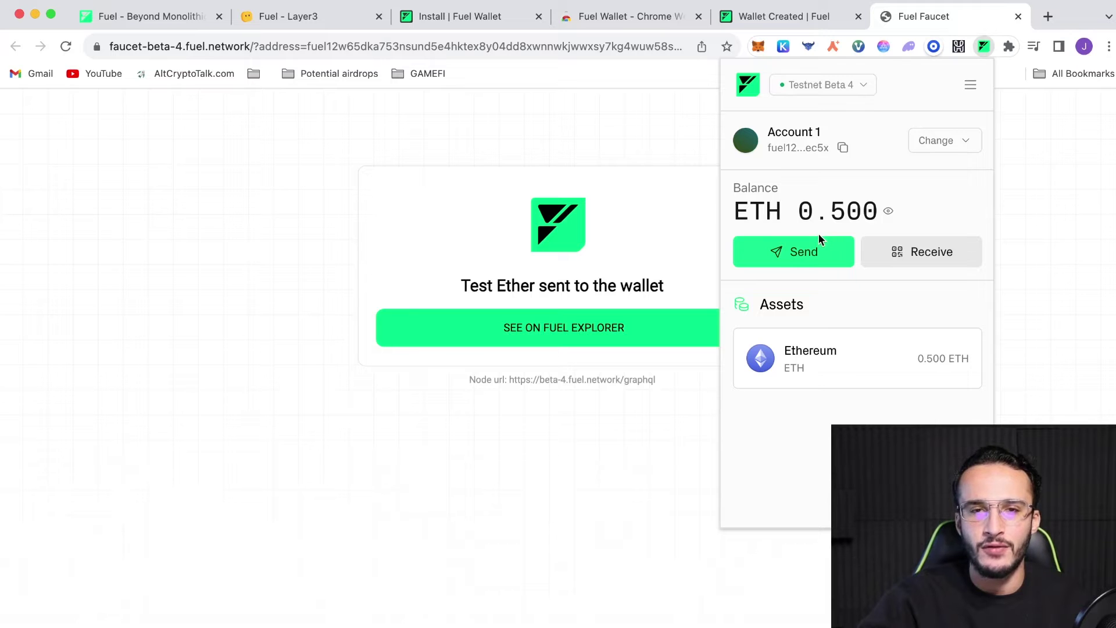
pyautogui.click(664, 146)
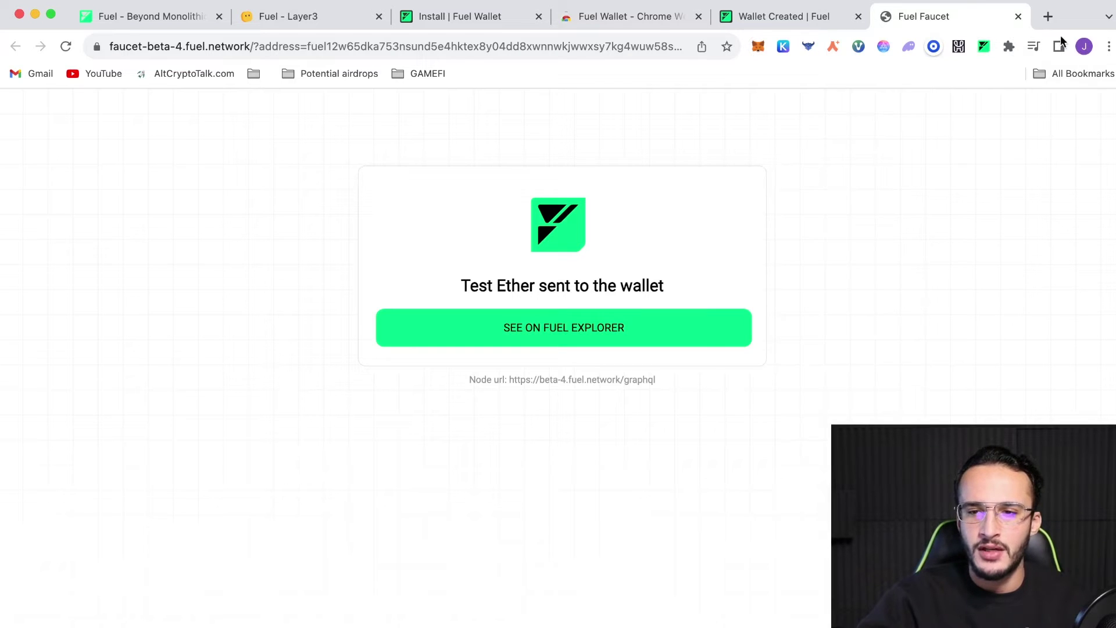
# Close the faucet tab and open the Bridge to Fuel Testnet quest on Layer3
pyautogui.click(1018, 16)
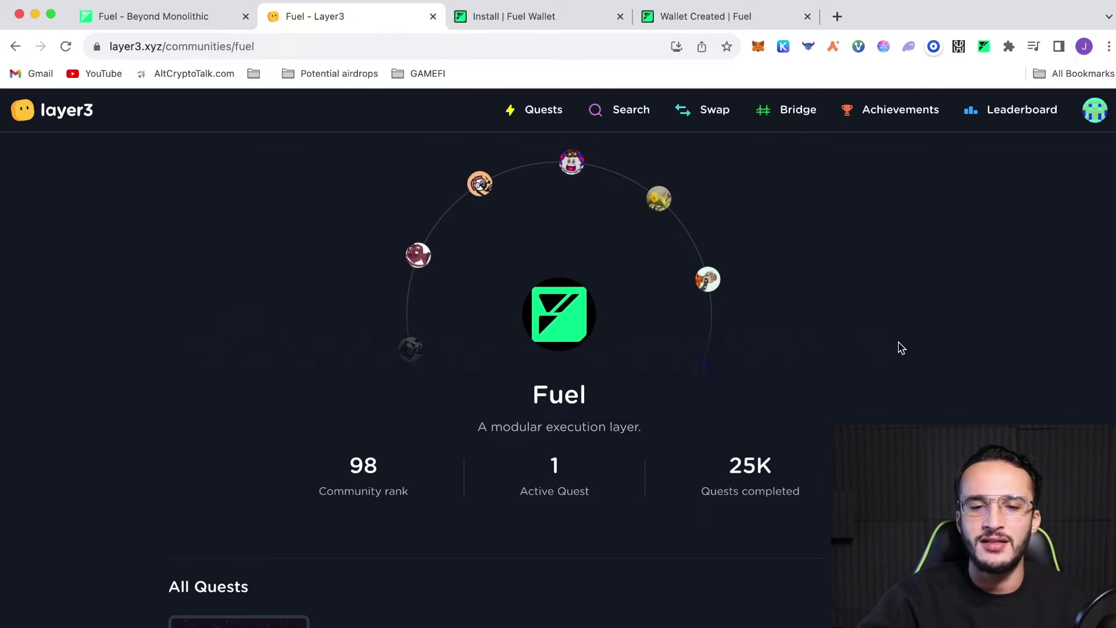
pyautogui.scroll(-3, 902, 348)
pyautogui.scroll(-2, 902, 347)
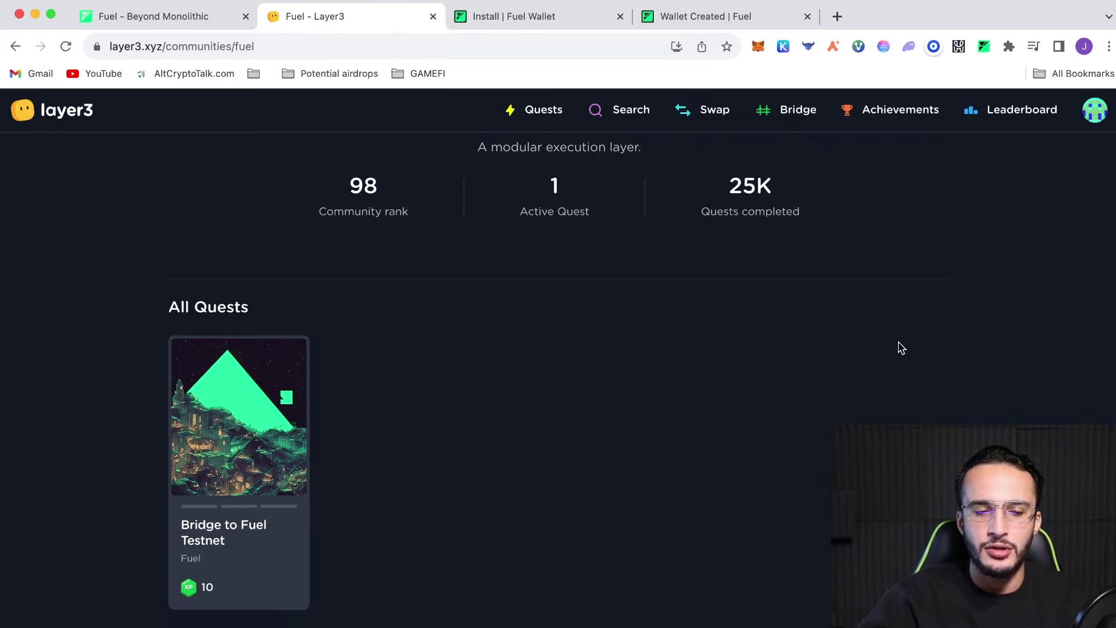
pyautogui.click(251, 407)
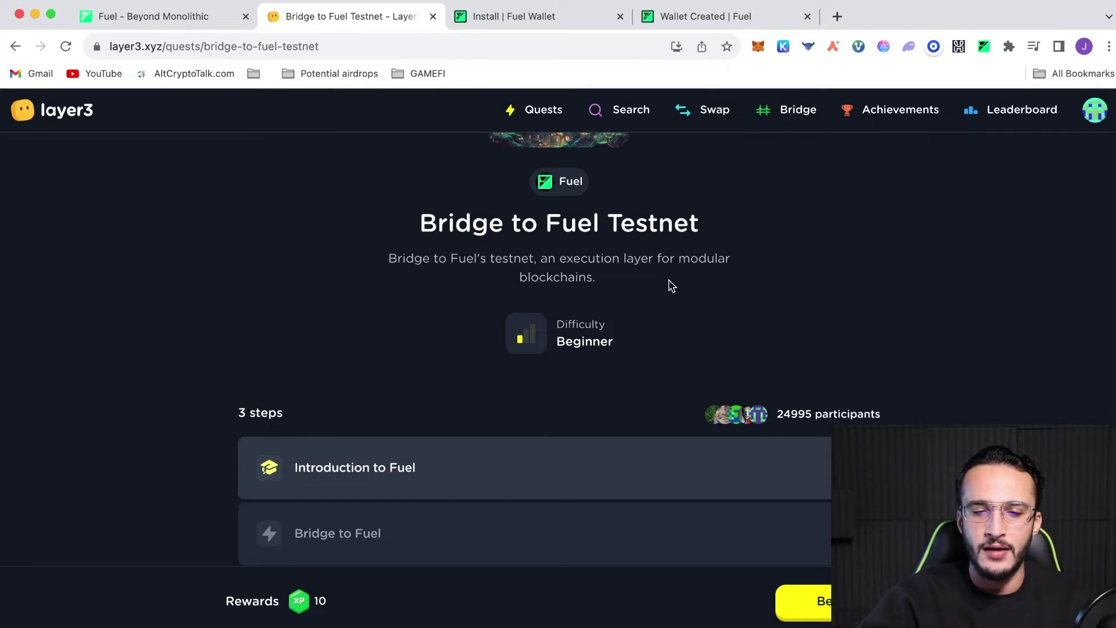
# Begin the quest and advance through the intro slides to the Bridge to Fuel step
pyautogui.scroll(-3, 671, 287)
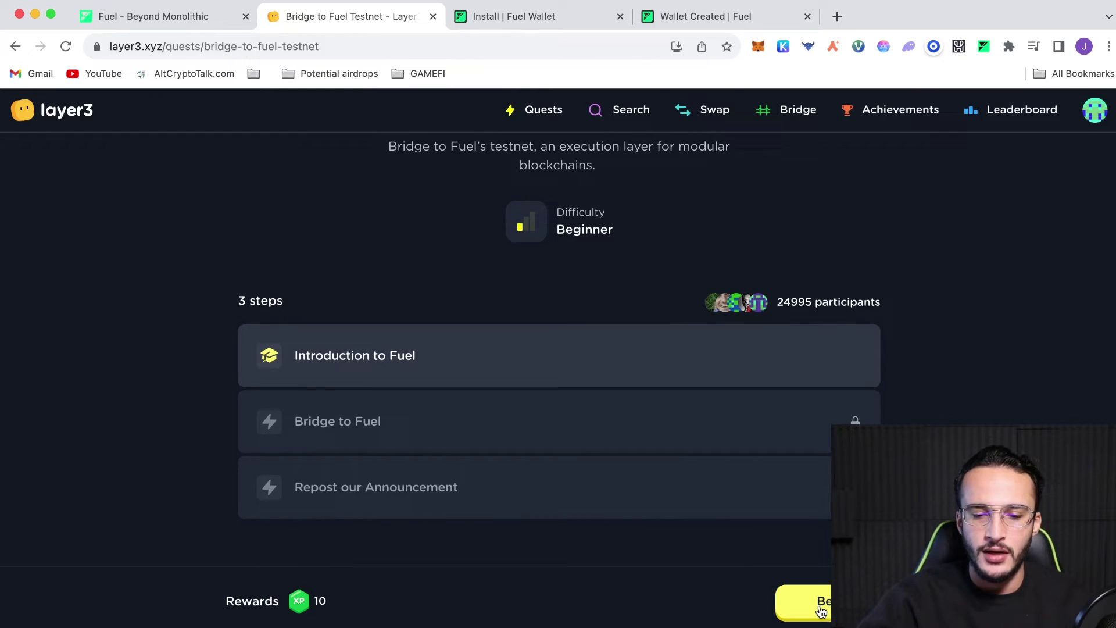
pyautogui.click(821, 611)
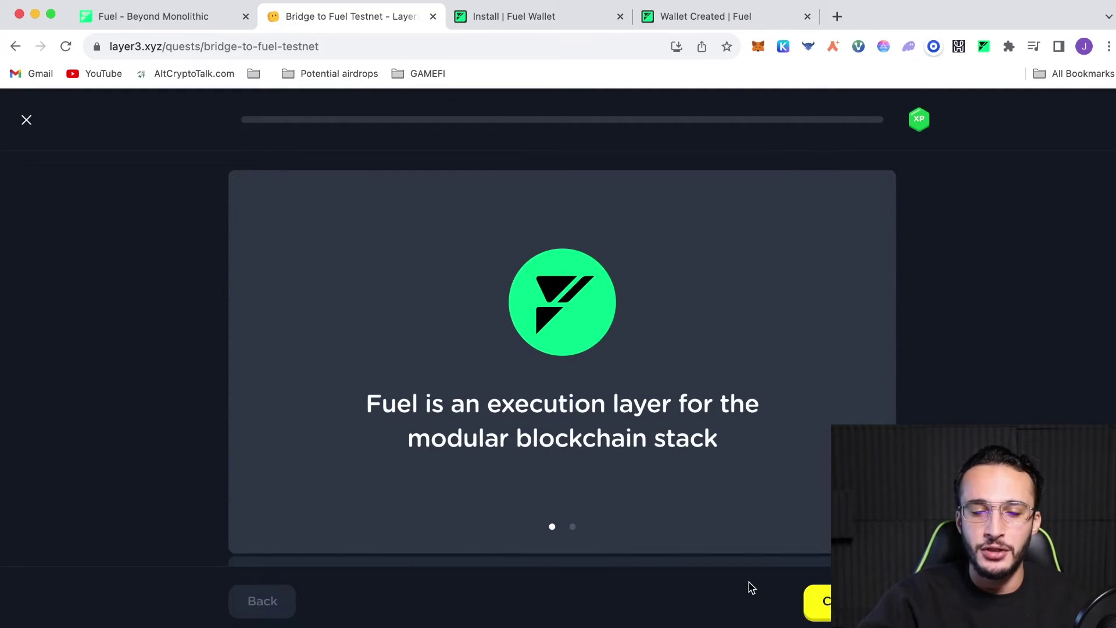
pyautogui.click(810, 599)
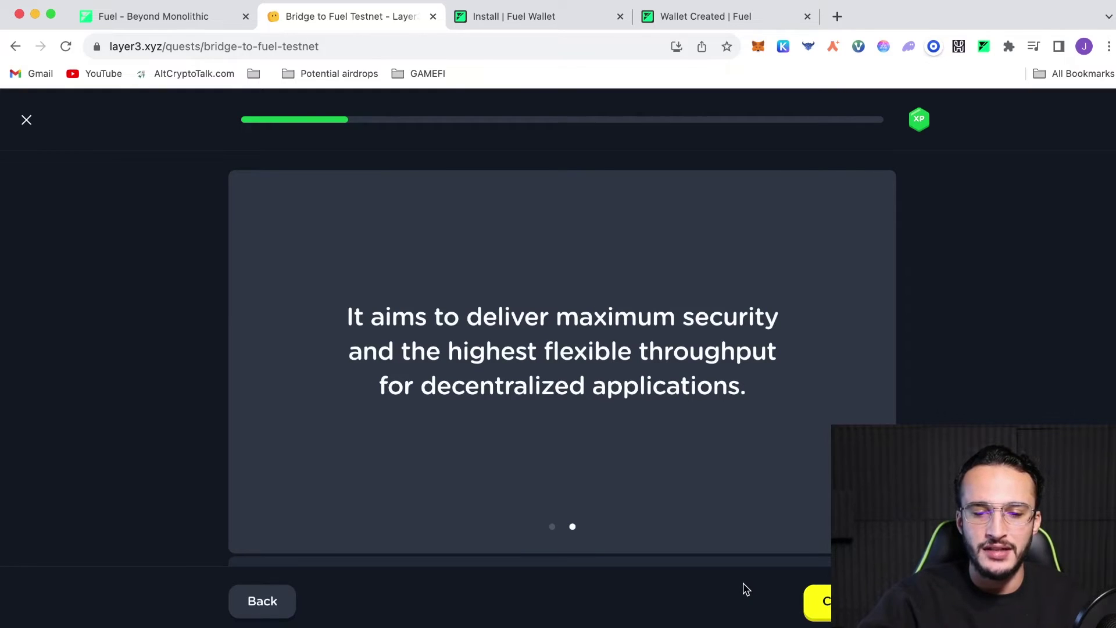
pyautogui.click(820, 602)
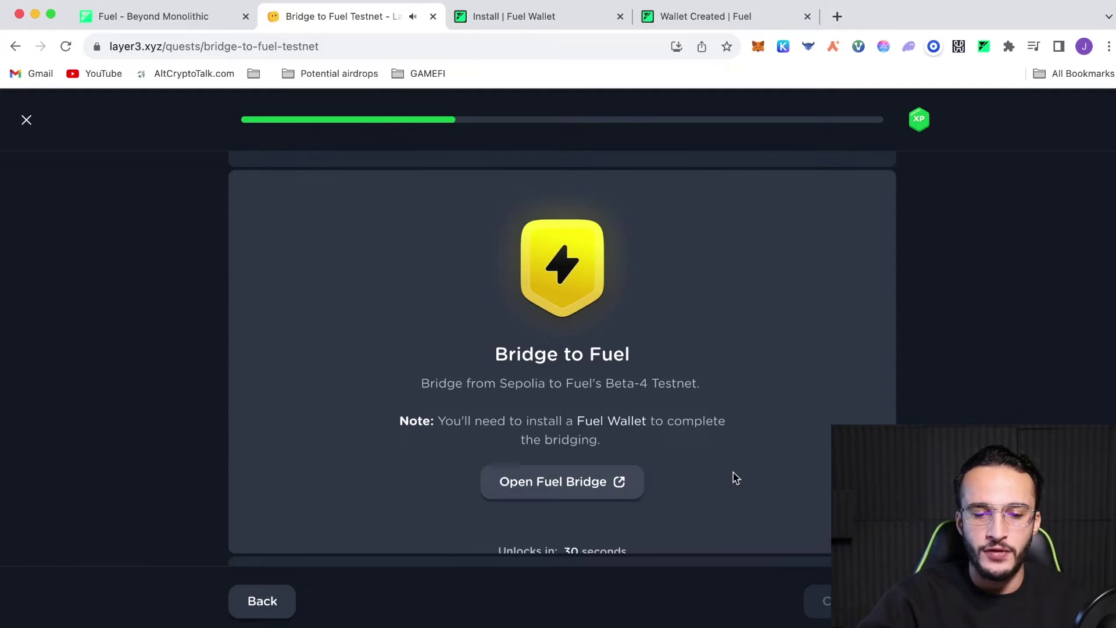
pyautogui.scroll(-1, 733, 476)
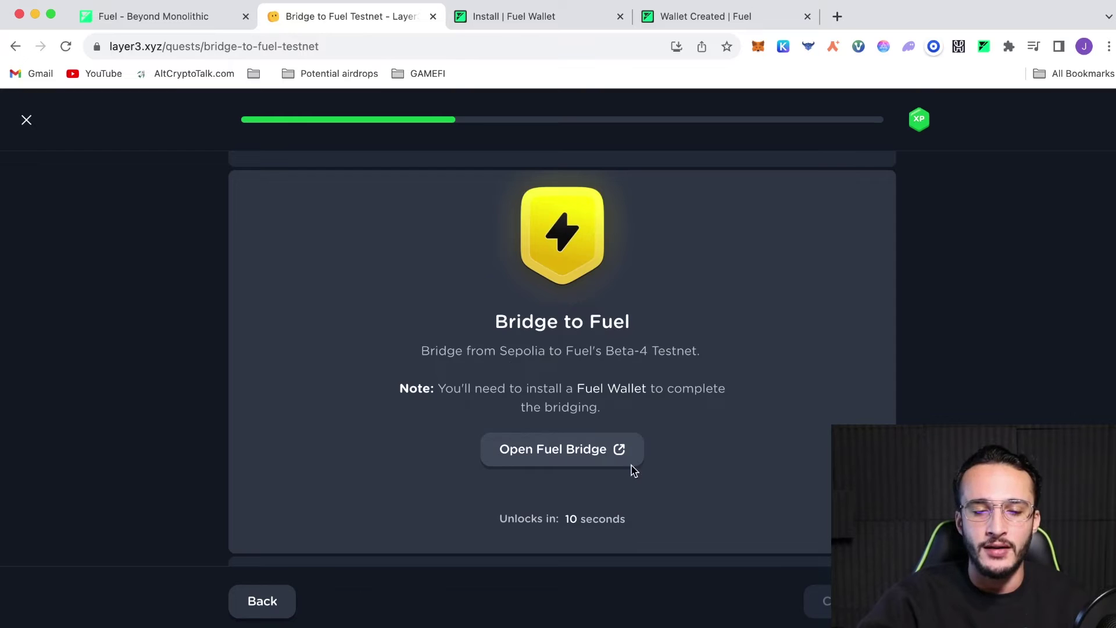
# Open Fuel Bridge and connect MetaMask Account 1, approving the switch to Sepolia
pyautogui.click(613, 453)
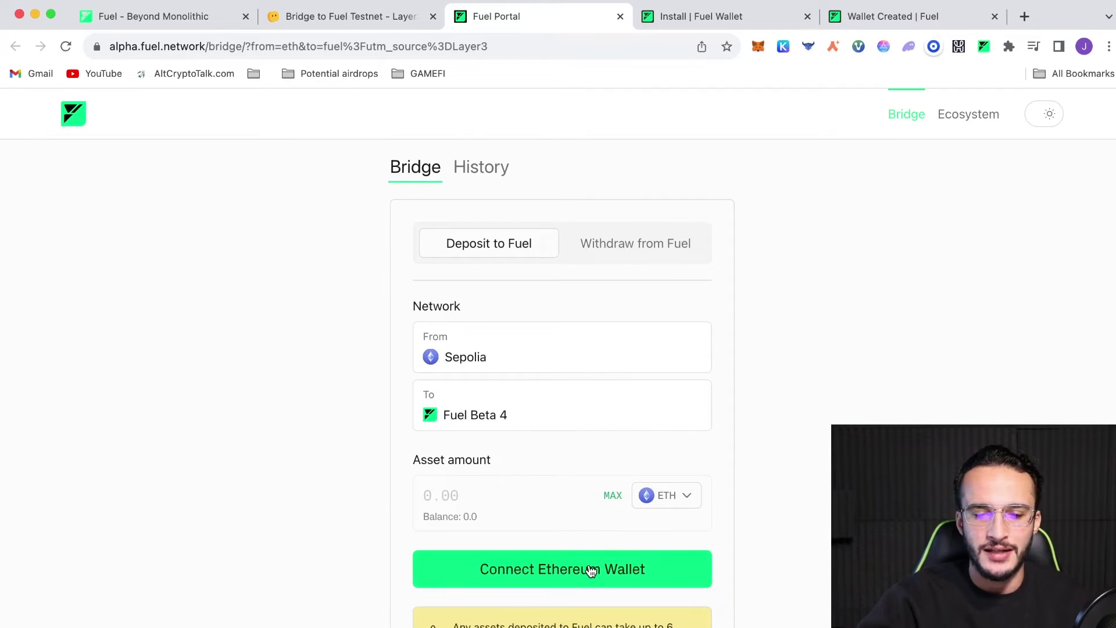
pyautogui.click(588, 570)
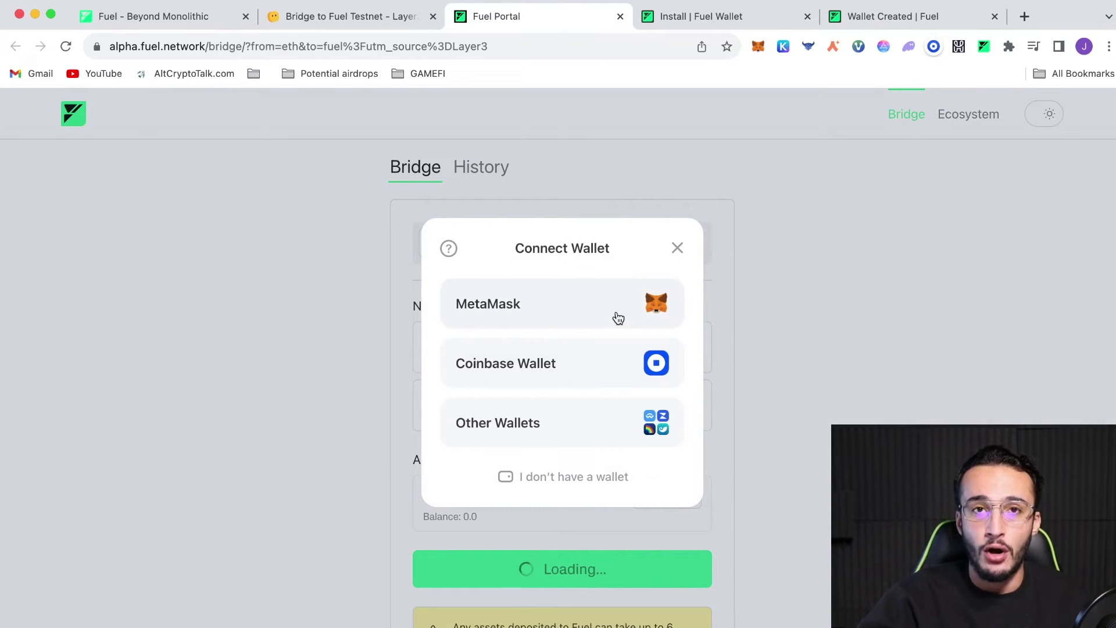
pyautogui.click(618, 319)
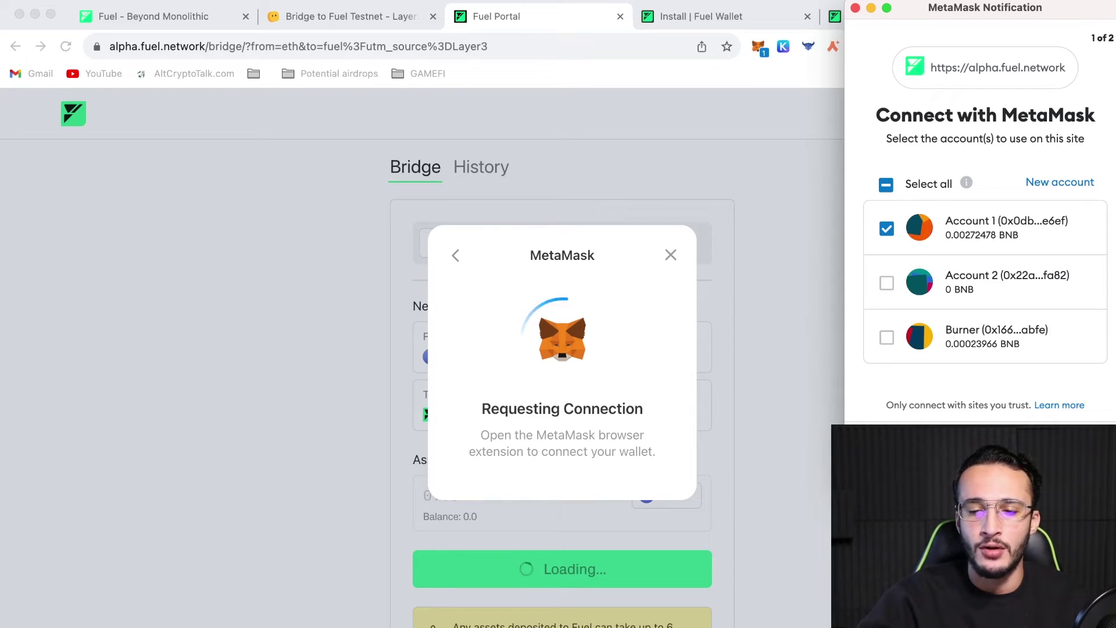
pyautogui.click(1050, 449)
pyautogui.click(1049, 448)
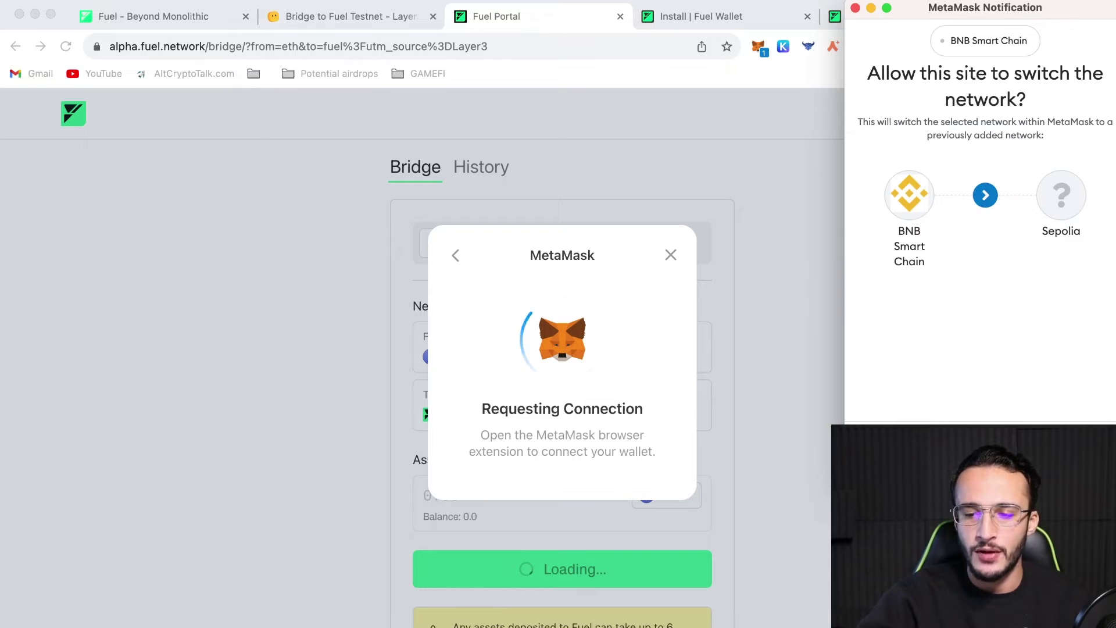
pyautogui.click(921, 449)
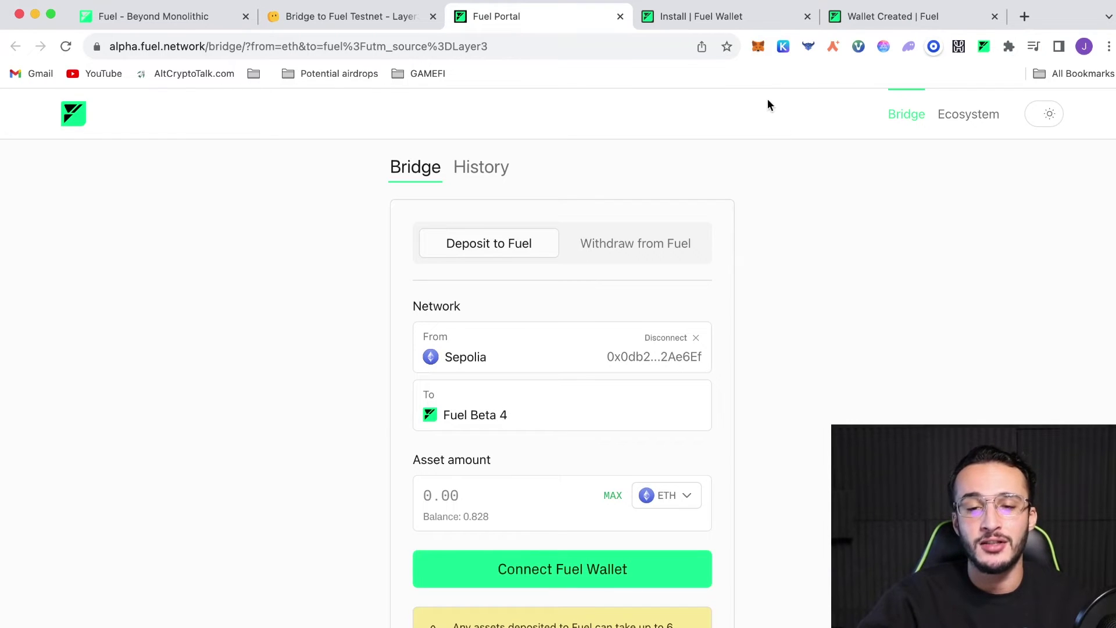
# Check MetaMask's token list shows about 0.828 SepoliaETH
pyautogui.click(761, 50)
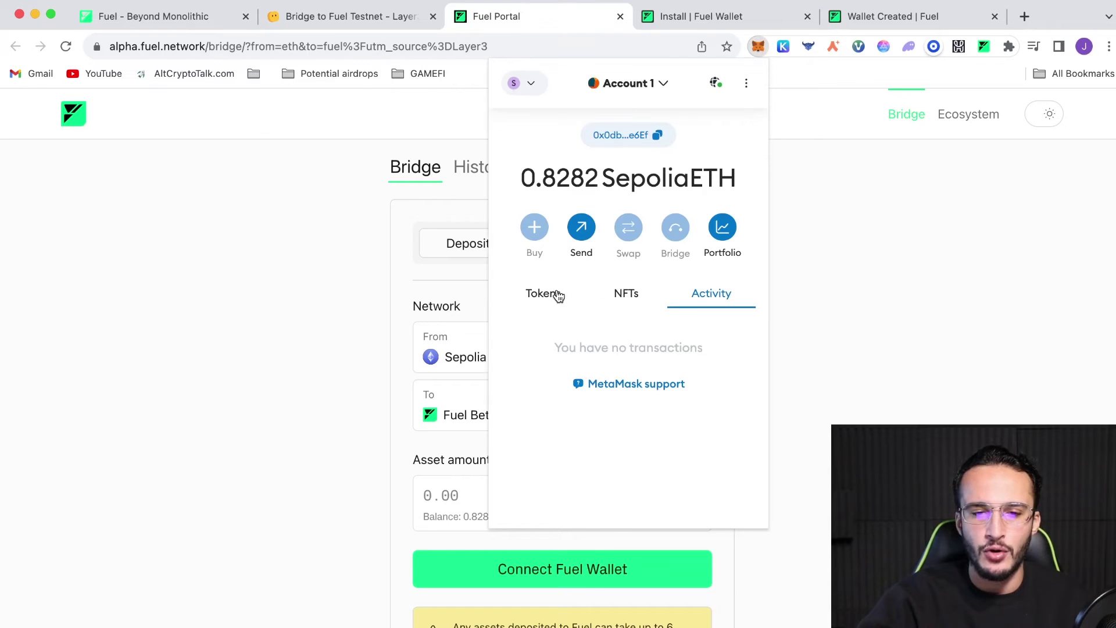
pyautogui.click(557, 297)
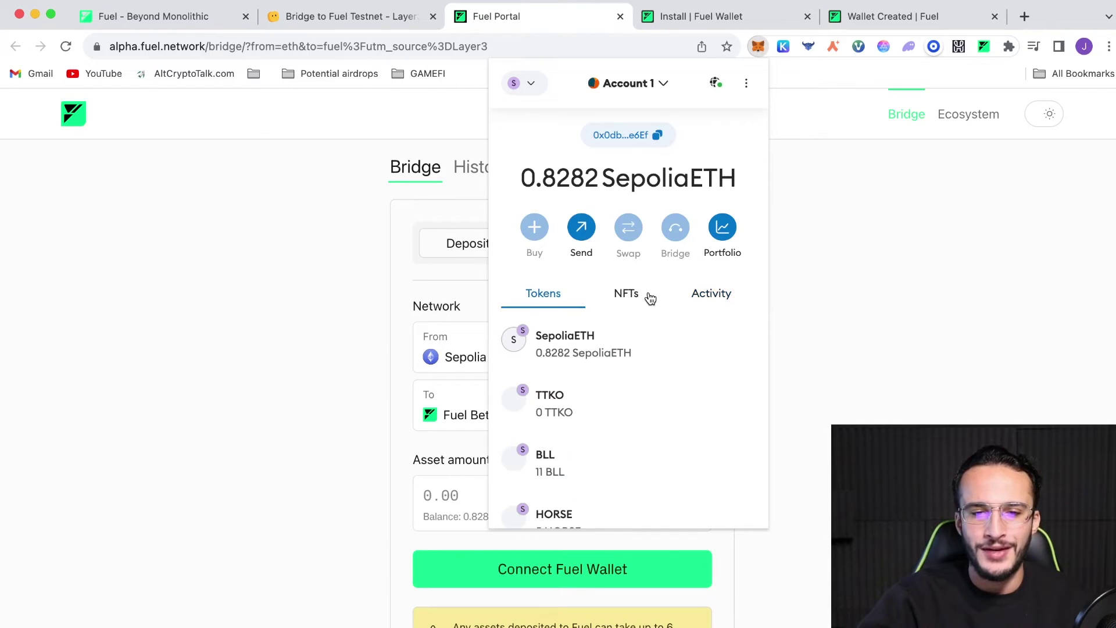
pyautogui.click(812, 289)
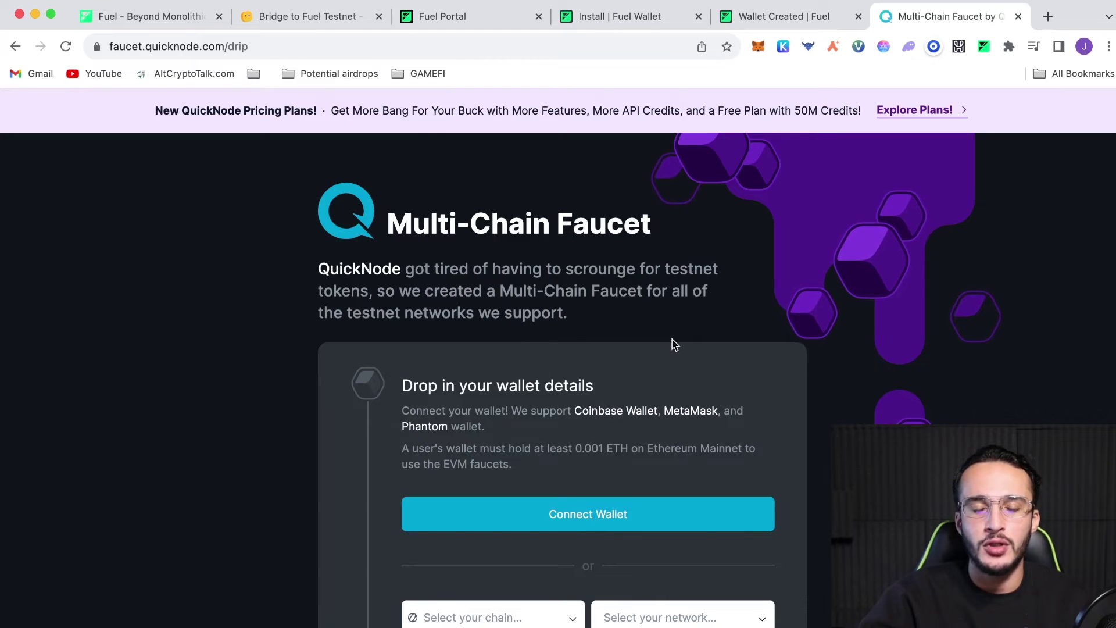
# Connect MetaMask to QuickNode's faucet, keep Ethereum Sepolia, and claim 0.05 ETH without tweeting
pyautogui.scroll(-1, 674, 345)
pyautogui.scroll(-5, 674, 345)
pyautogui.click(658, 353)
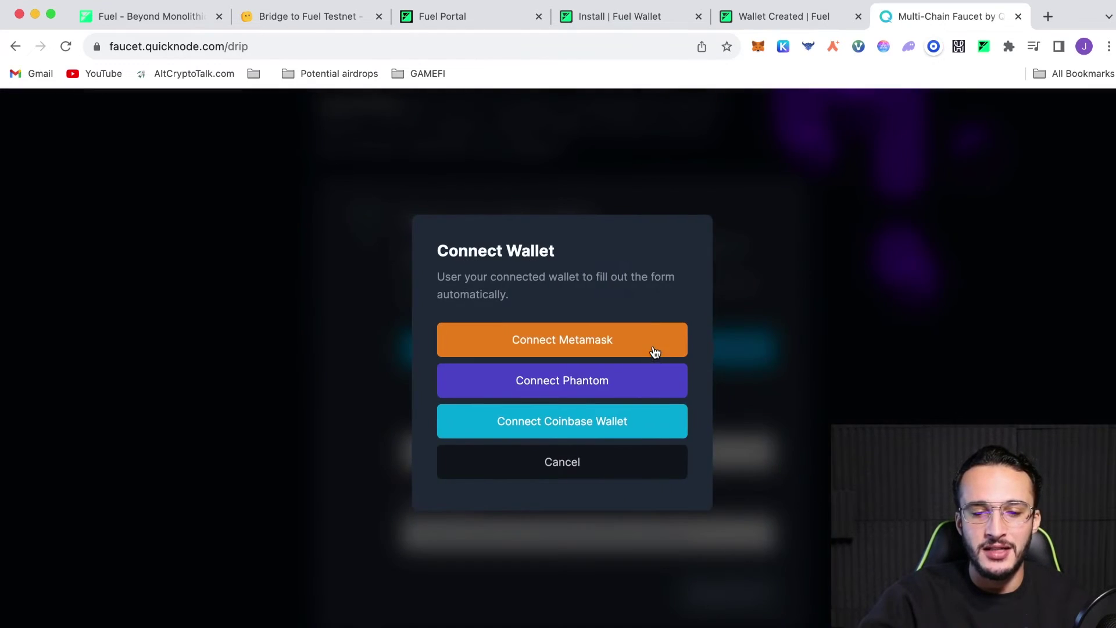
pyautogui.click(655, 349)
pyautogui.click(542, 383)
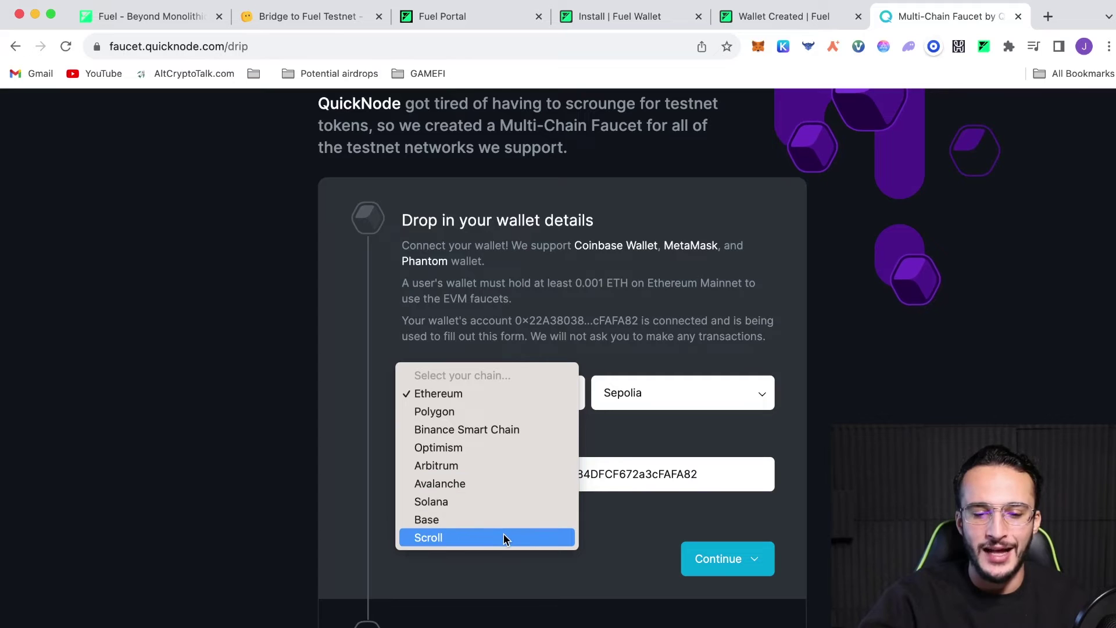
pyautogui.click(844, 420)
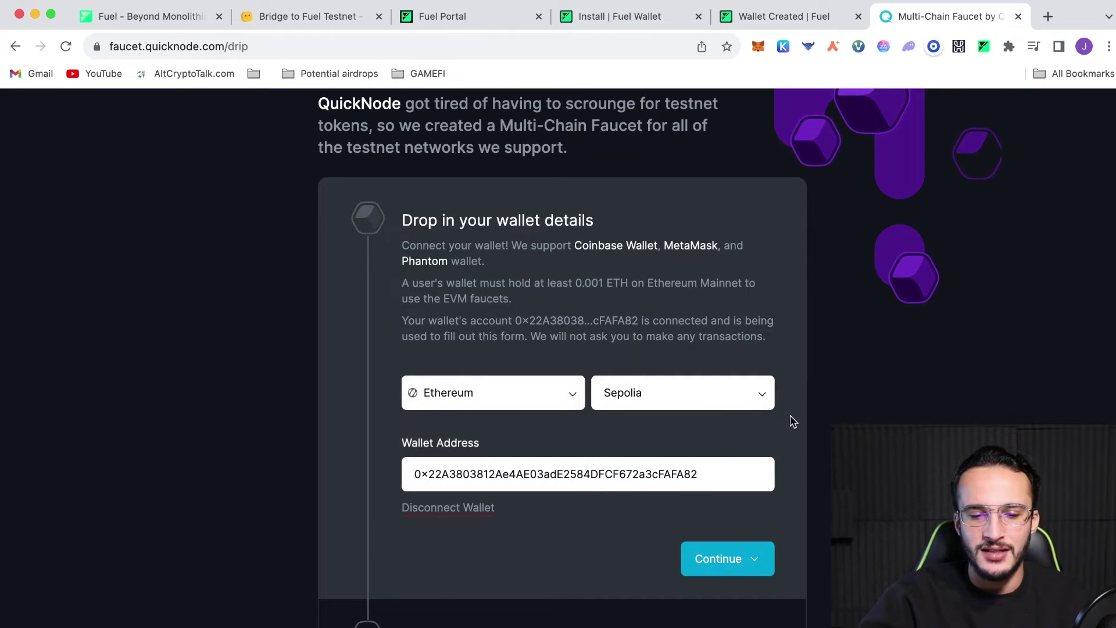
pyautogui.click(724, 407)
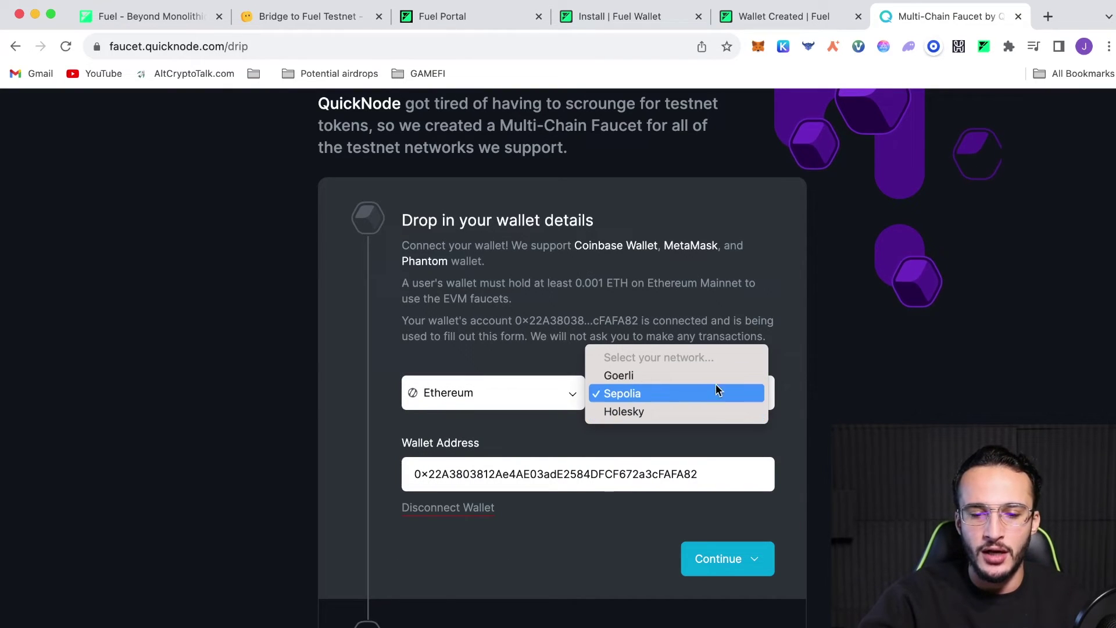
pyautogui.click(710, 393)
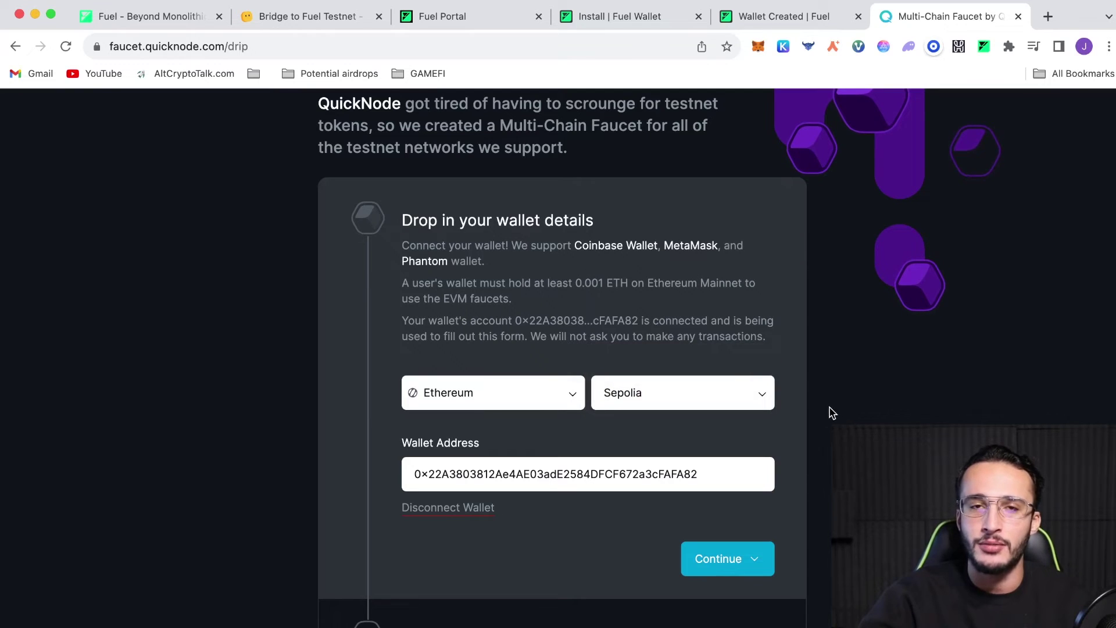
pyautogui.click(742, 575)
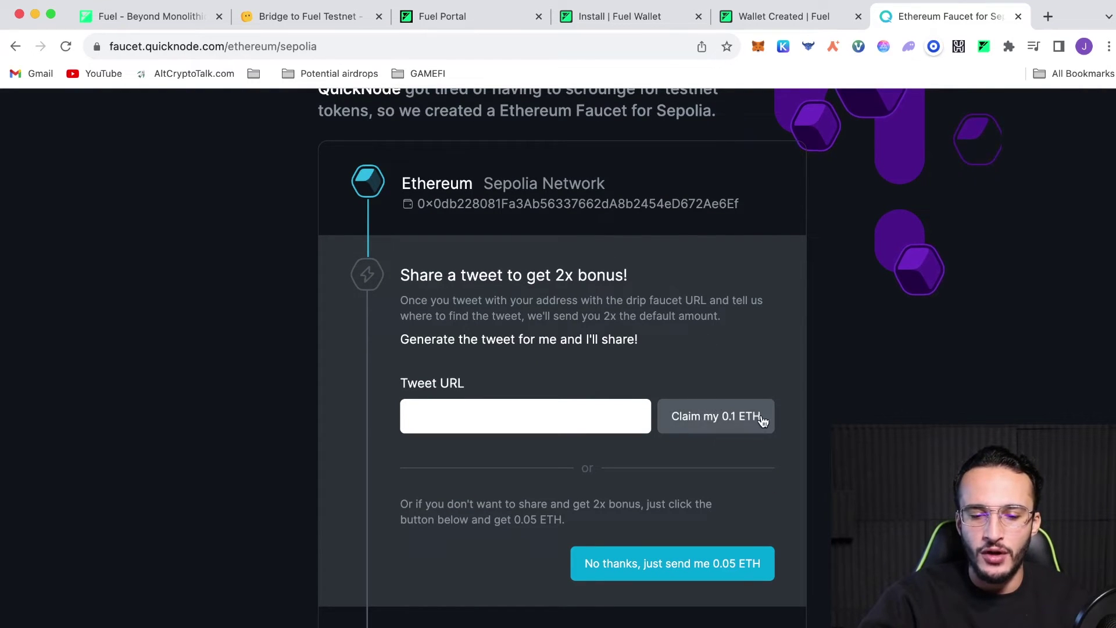
pyautogui.click(726, 560)
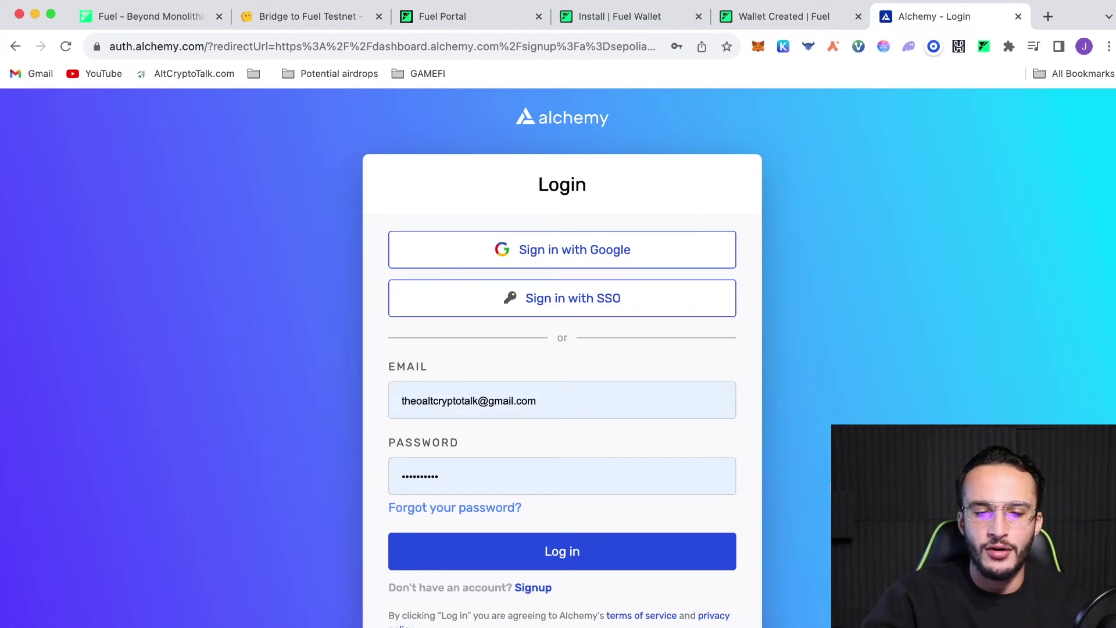
# Paste the MetaMask address into Alchemy's faucet, request Sepolia ETH, and verify a 0.8782 SepoliaETH balance
pyautogui.click(699, 550)
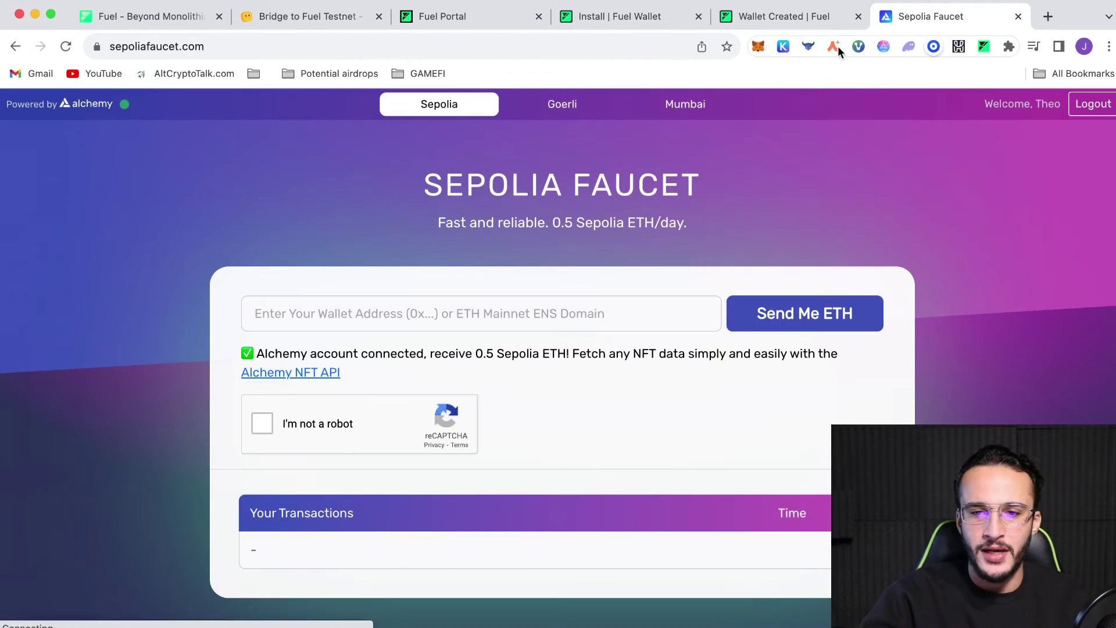
pyautogui.click(758, 46)
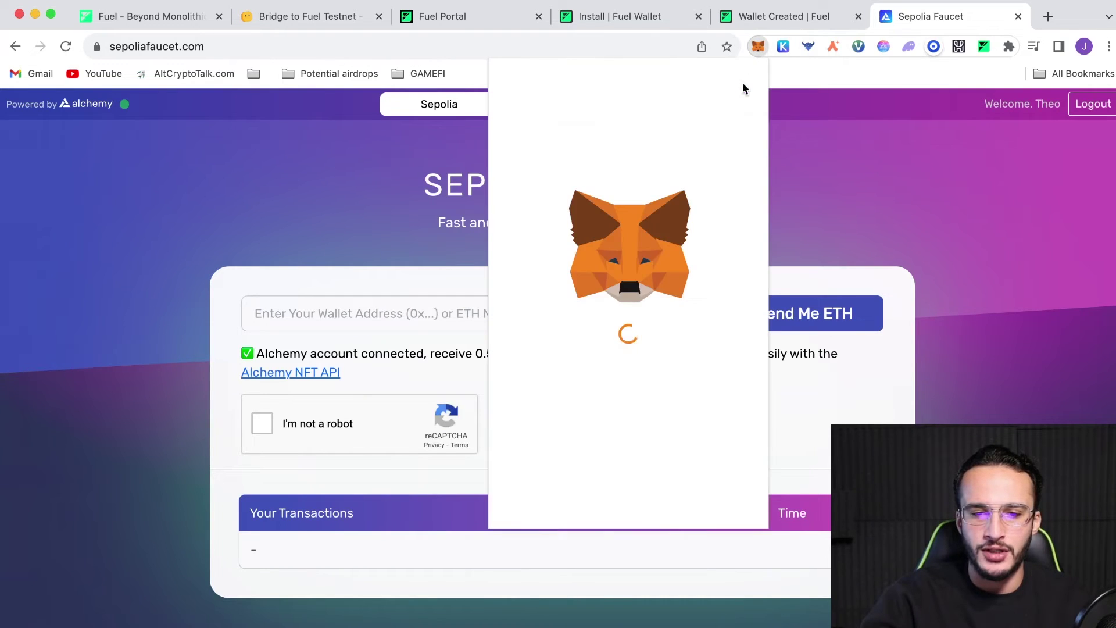
pyautogui.click(578, 134)
pyautogui.click(570, 314)
pyautogui.write('0x0db228081Fa3Ab56337662dA8b2454eD672Ae6Ef')
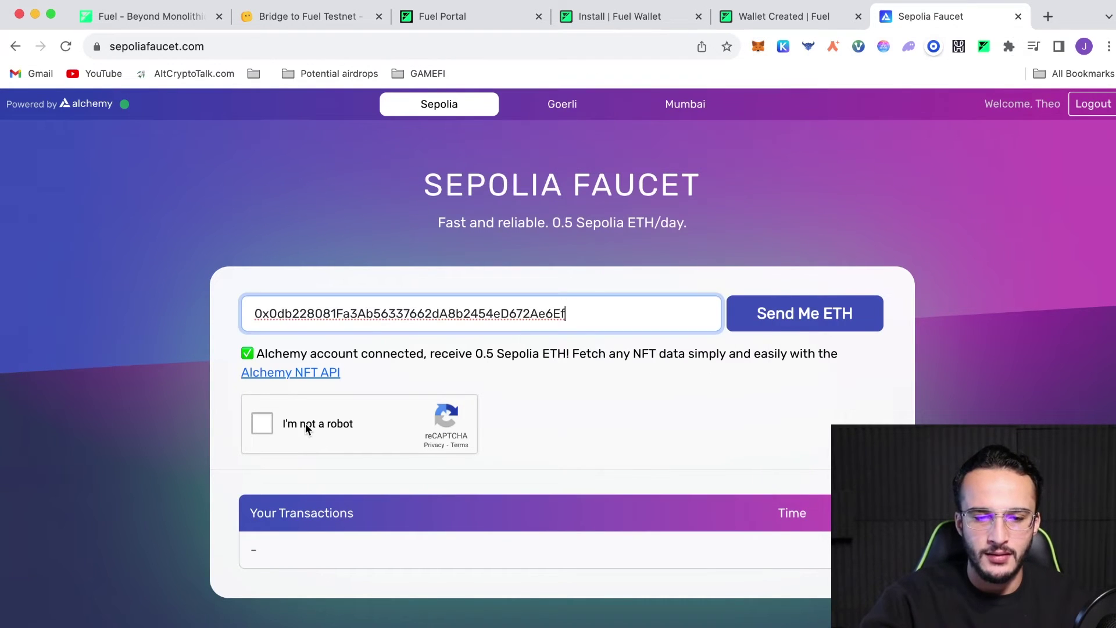
pyautogui.click(305, 424)
pyautogui.click(809, 316)
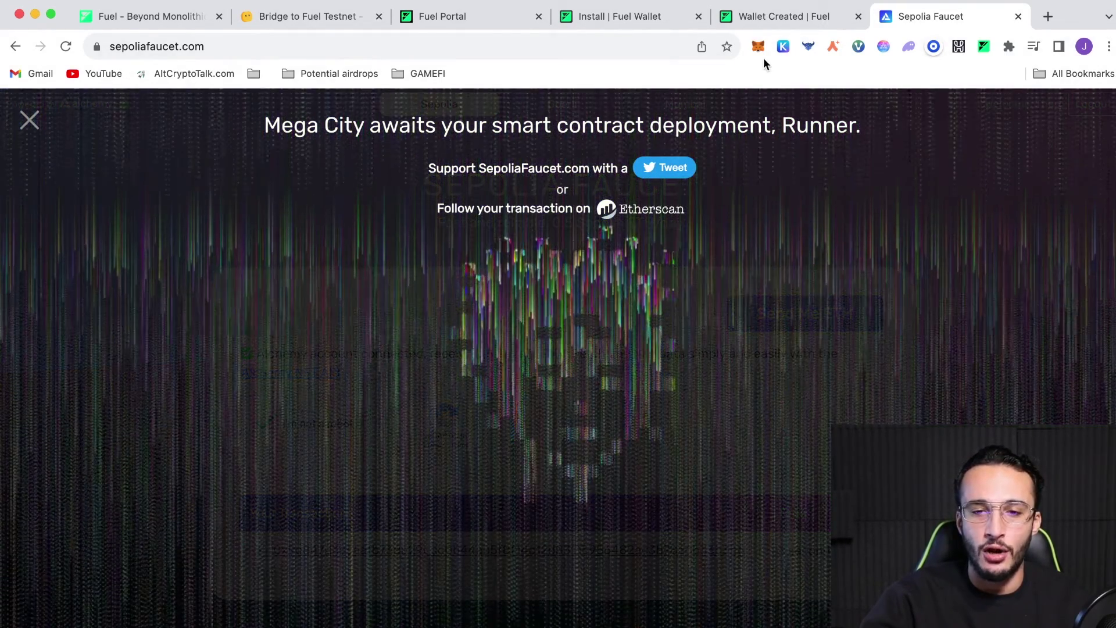
pyautogui.click(758, 46)
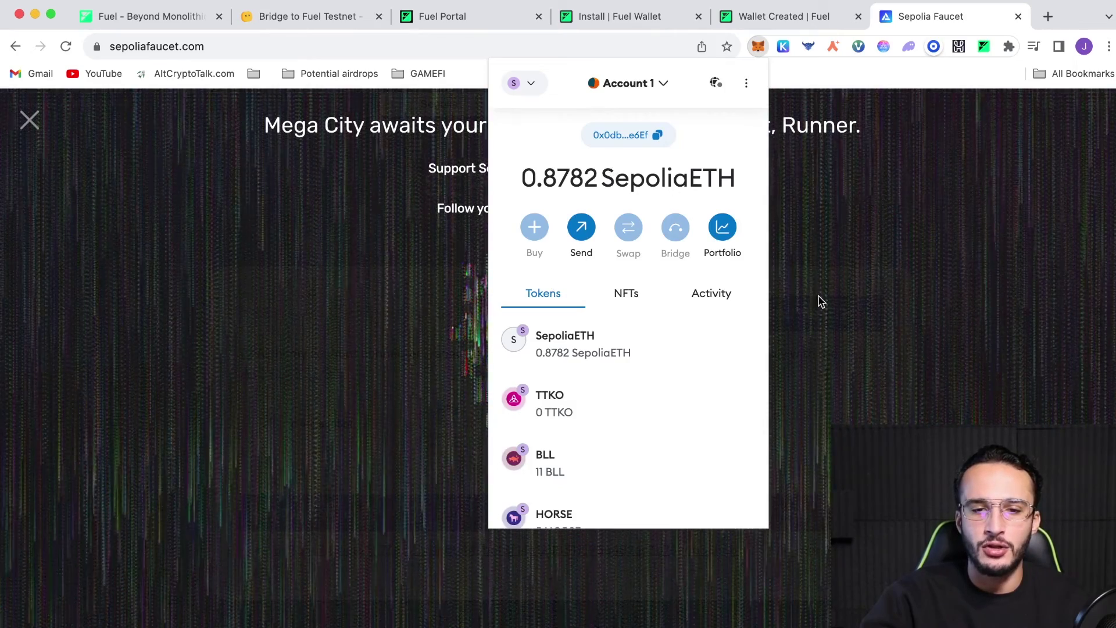
pyautogui.click(861, 297)
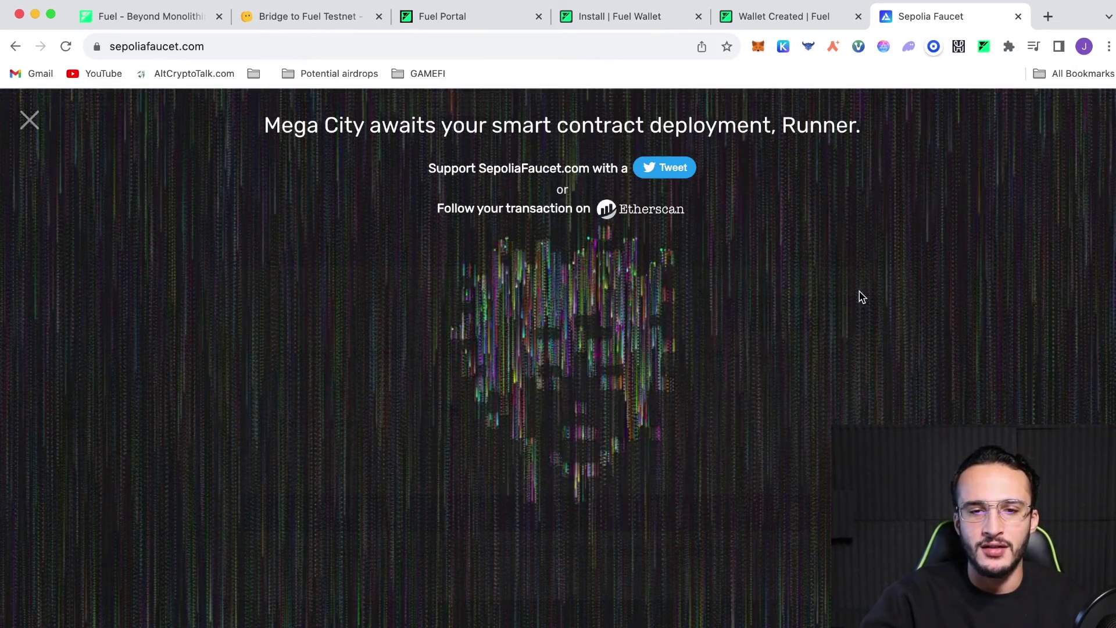
# Close the extra tabs and enter 0.54 ETH as the amount to bridge
pyautogui.click(1019, 17)
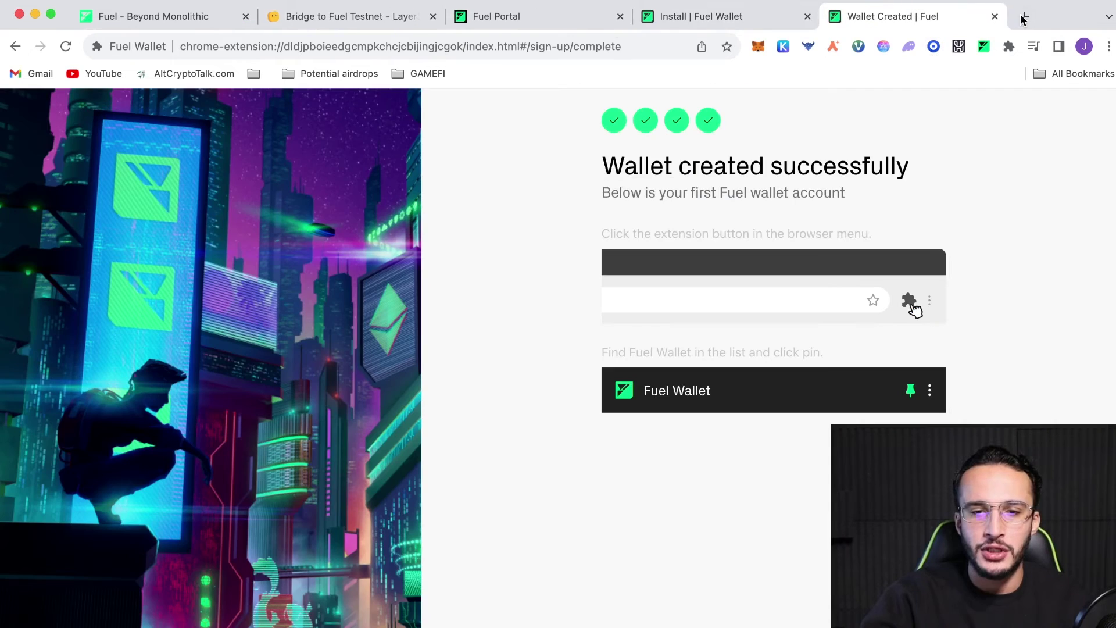
pyautogui.click(664, 25)
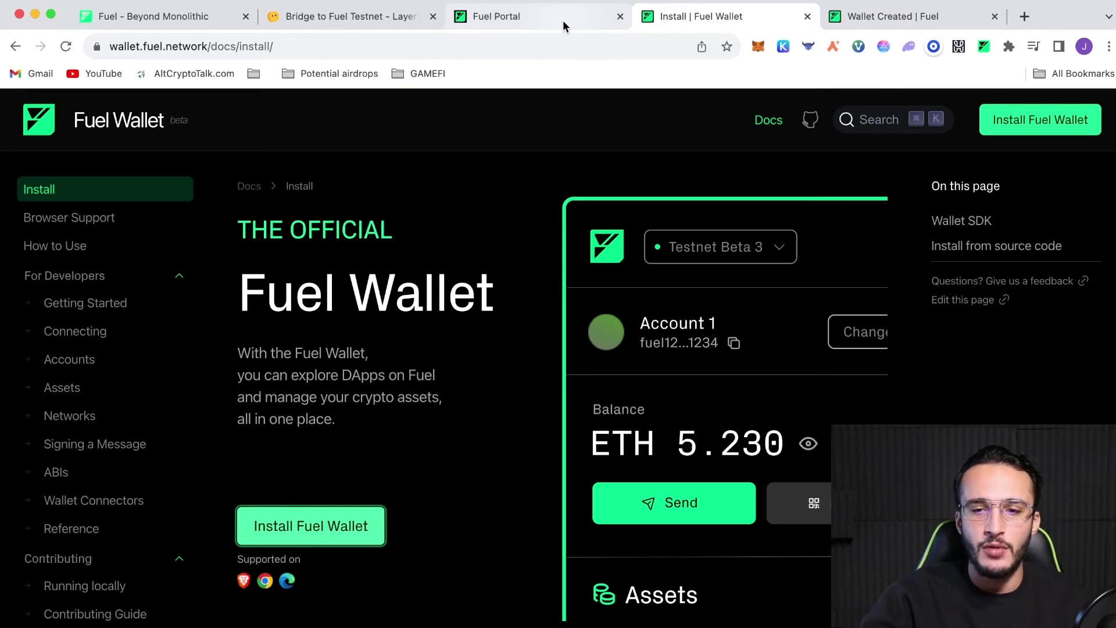
pyautogui.click(808, 16)
pyautogui.click(808, 16)
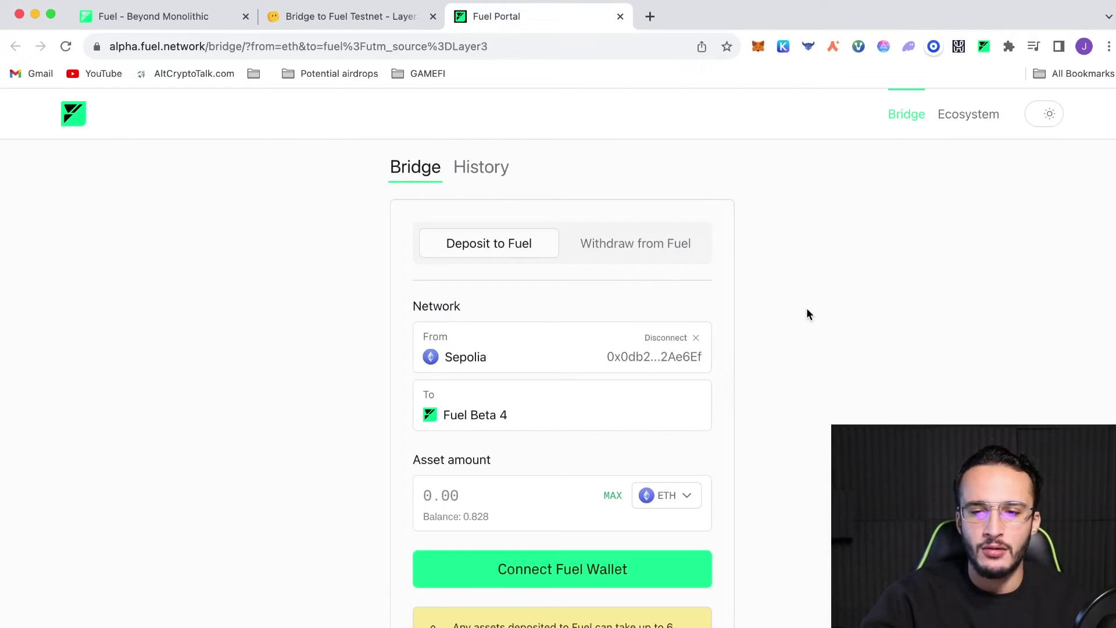
pyautogui.scroll(-1, 807, 314)
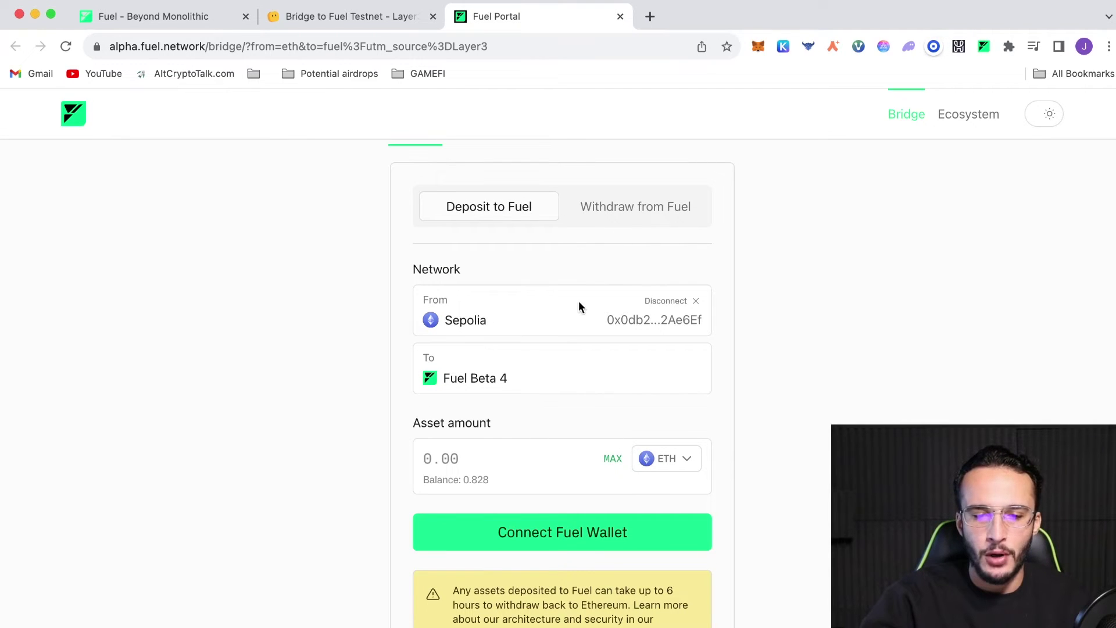
pyautogui.scroll(-1, 505, 412)
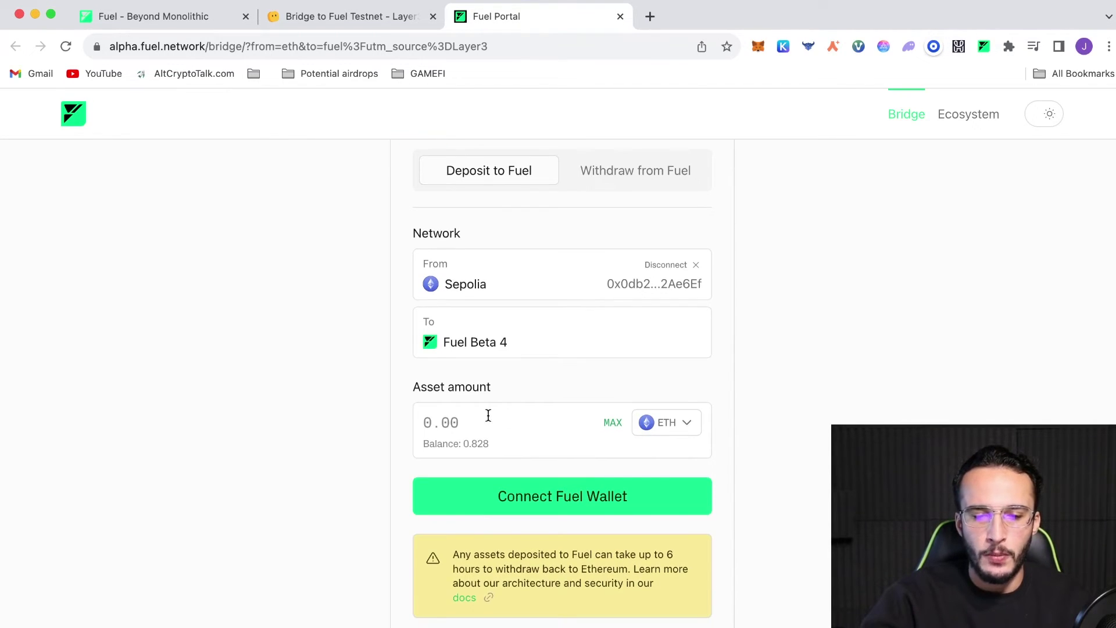
pyautogui.click(487, 416)
pyautogui.write('0.54')
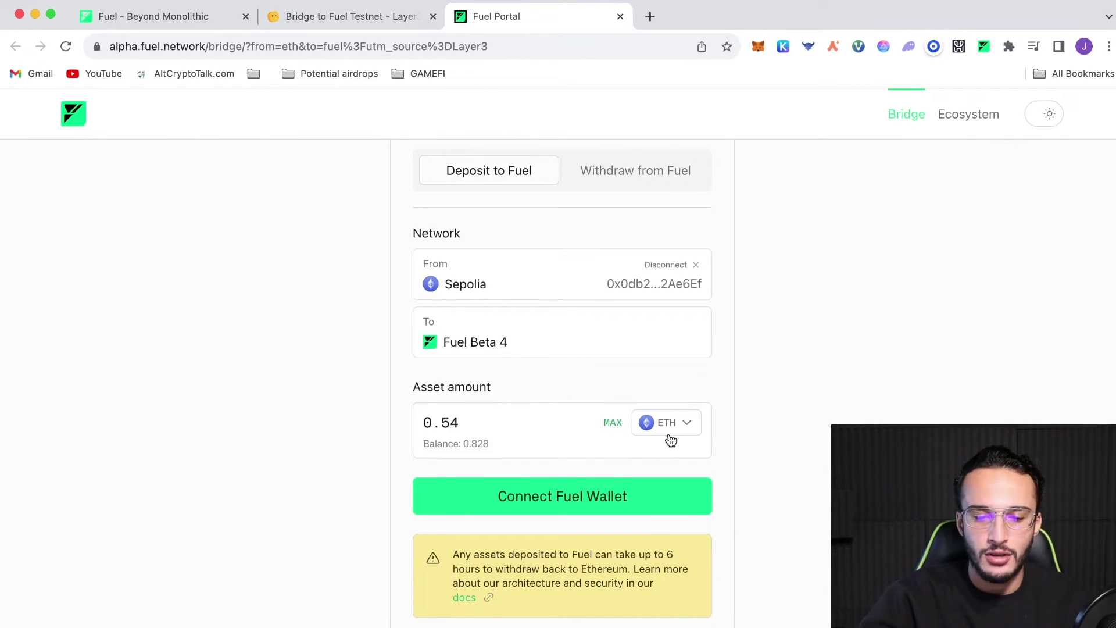
# Connect Fuel Wallet as destination and confirm the 0.54 ETH deposit to Fuel Beta 4
pyautogui.click(586, 496)
pyautogui.click(618, 364)
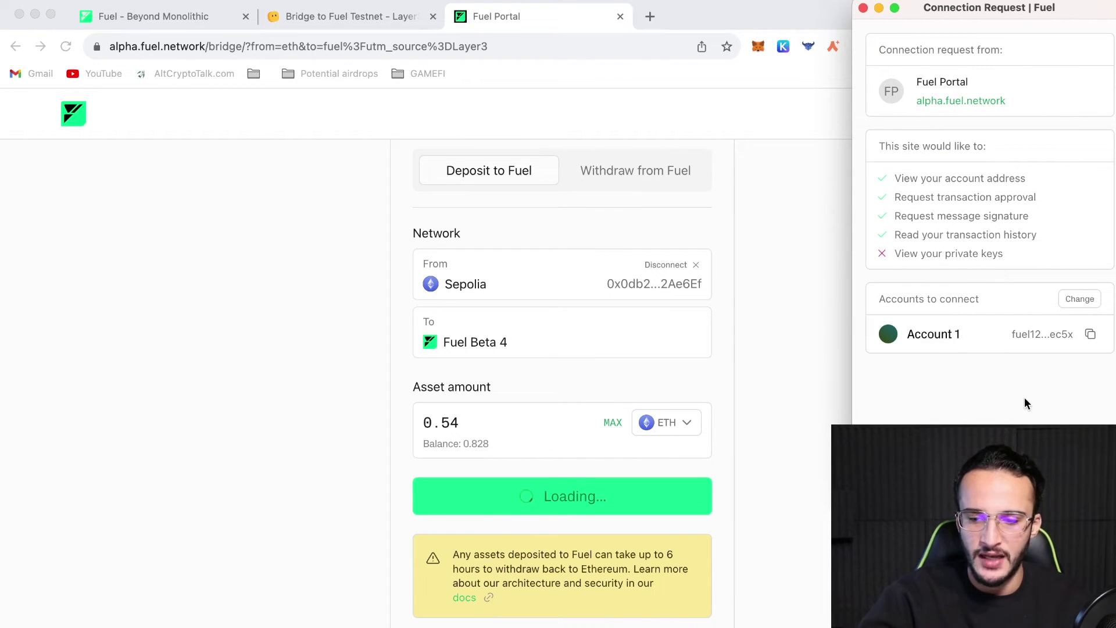
pyautogui.click(1052, 447)
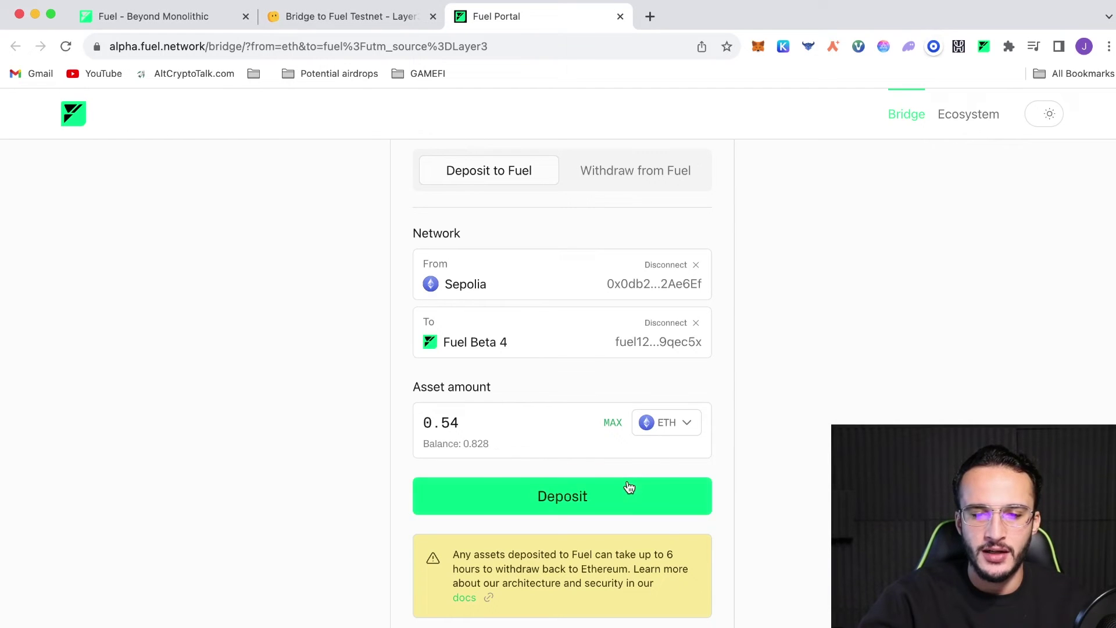
pyautogui.click(630, 487)
pyautogui.click(1046, 466)
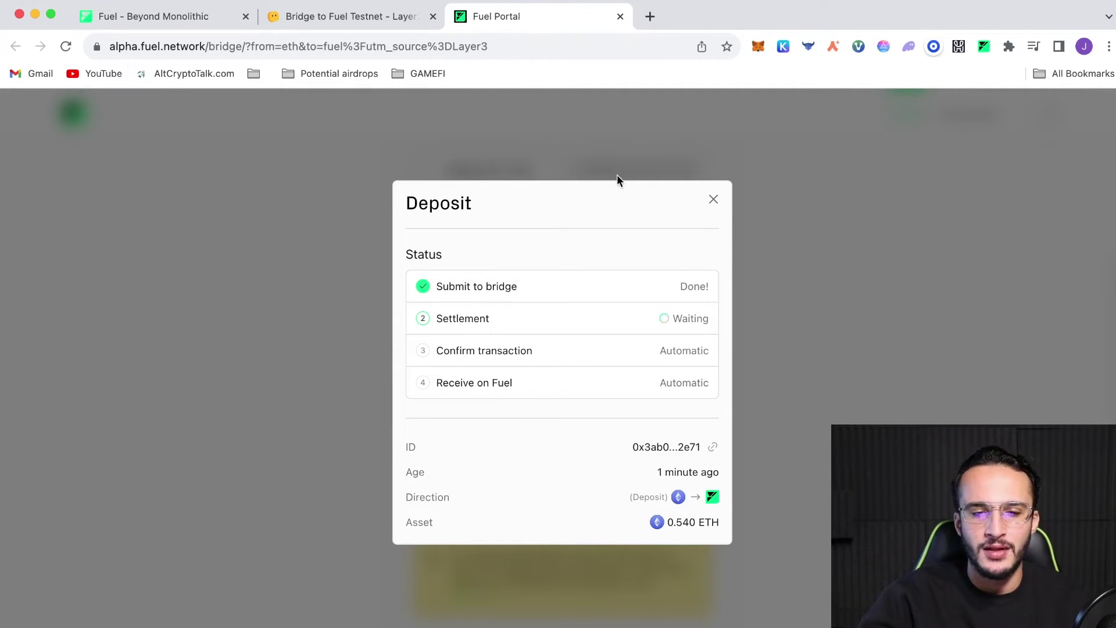
# Repost the Fuel announcement on X to check off the final Bridge to Fuel Testnet quest step
pyautogui.click(375, 18)
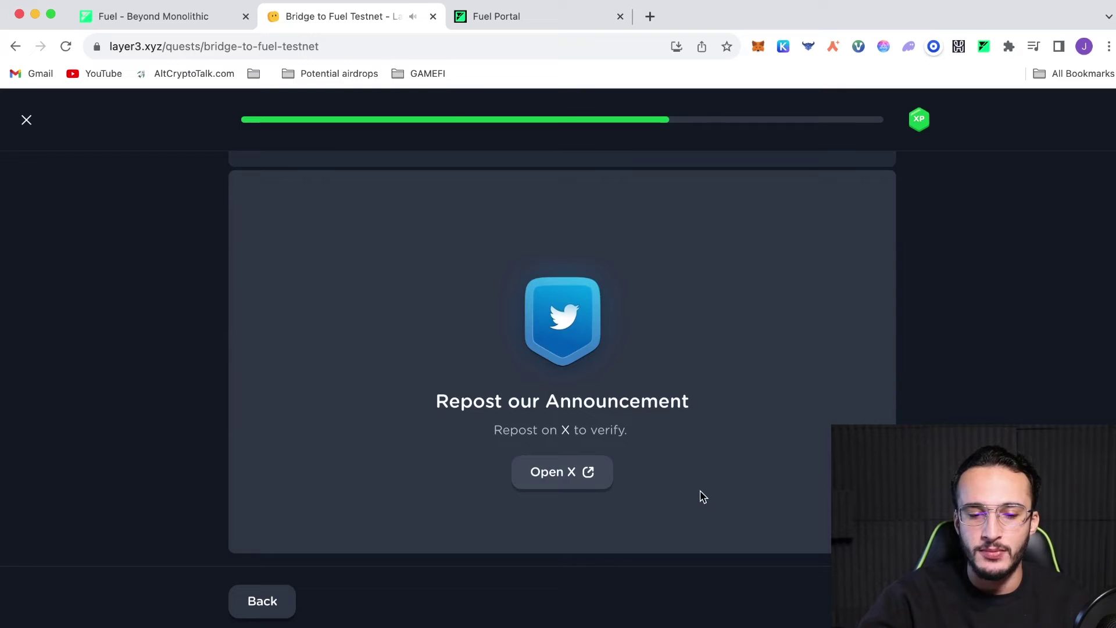
pyautogui.click(583, 468)
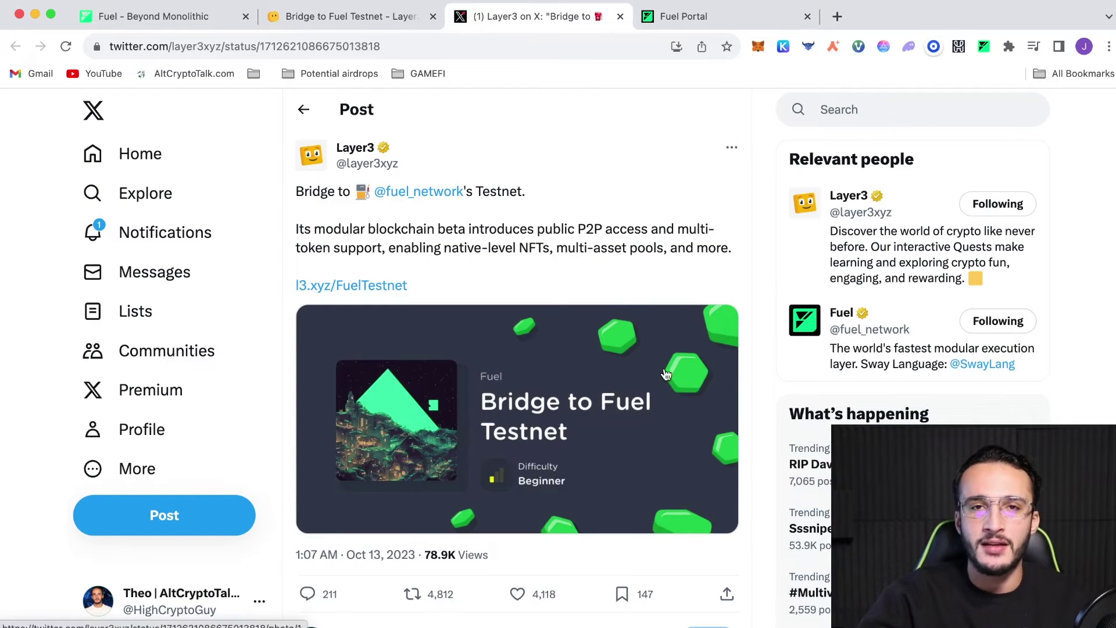
pyautogui.click(620, 16)
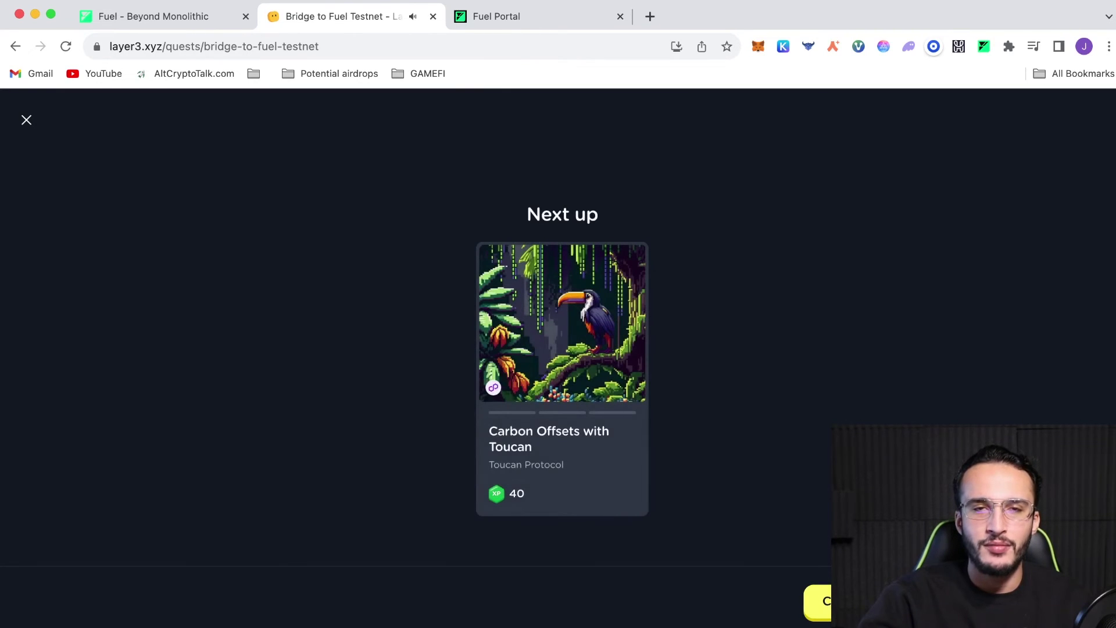
# Dismiss the next-up quest suggestion and browse Layer3's Fuel community page
pyautogui.click(26, 122)
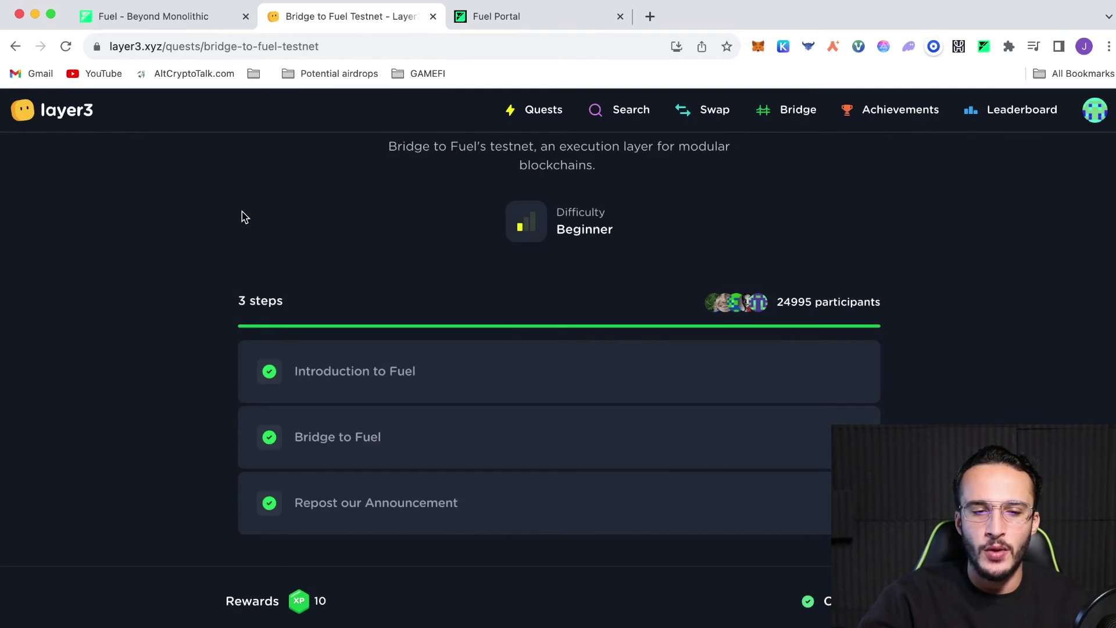
pyautogui.scroll(5, 243, 226)
pyautogui.click(554, 341)
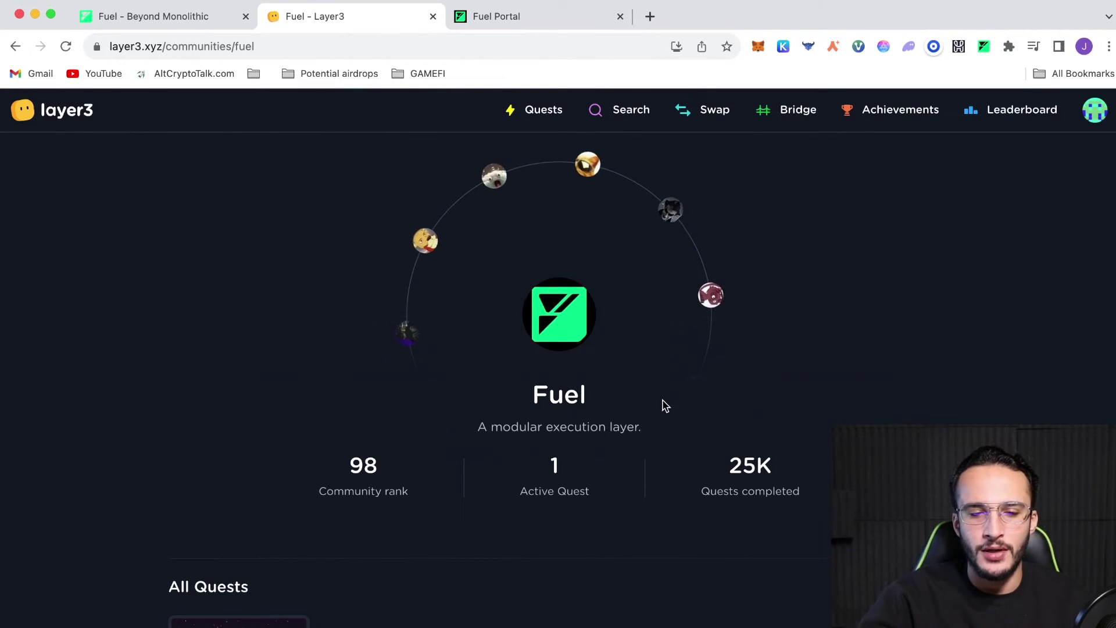
pyautogui.scroll(-2, 663, 405)
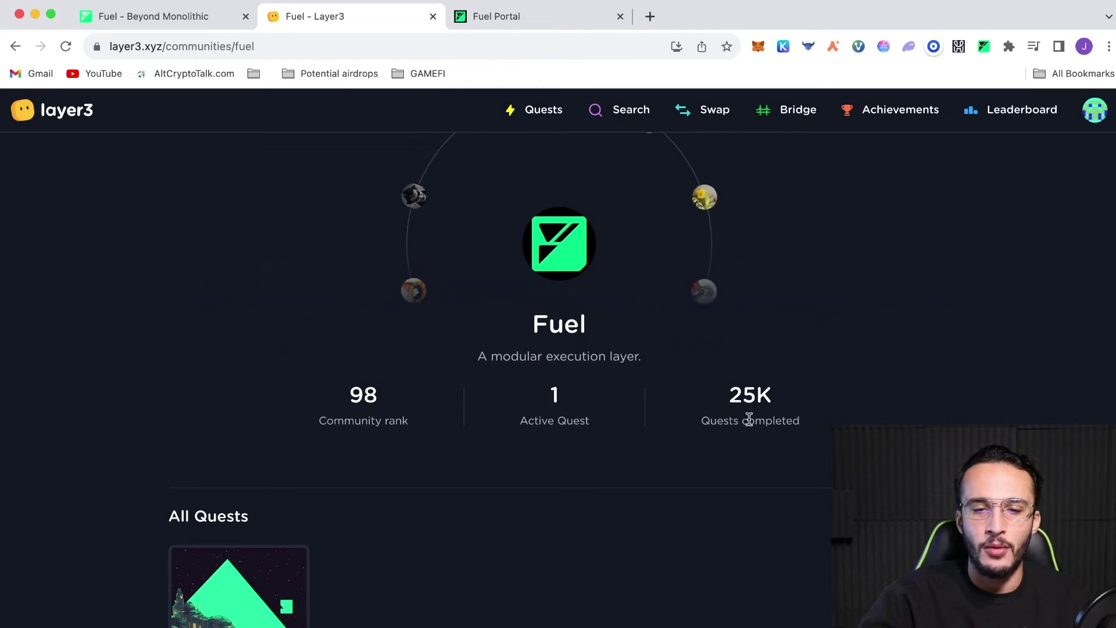
pyautogui.scroll(2, 700, 314)
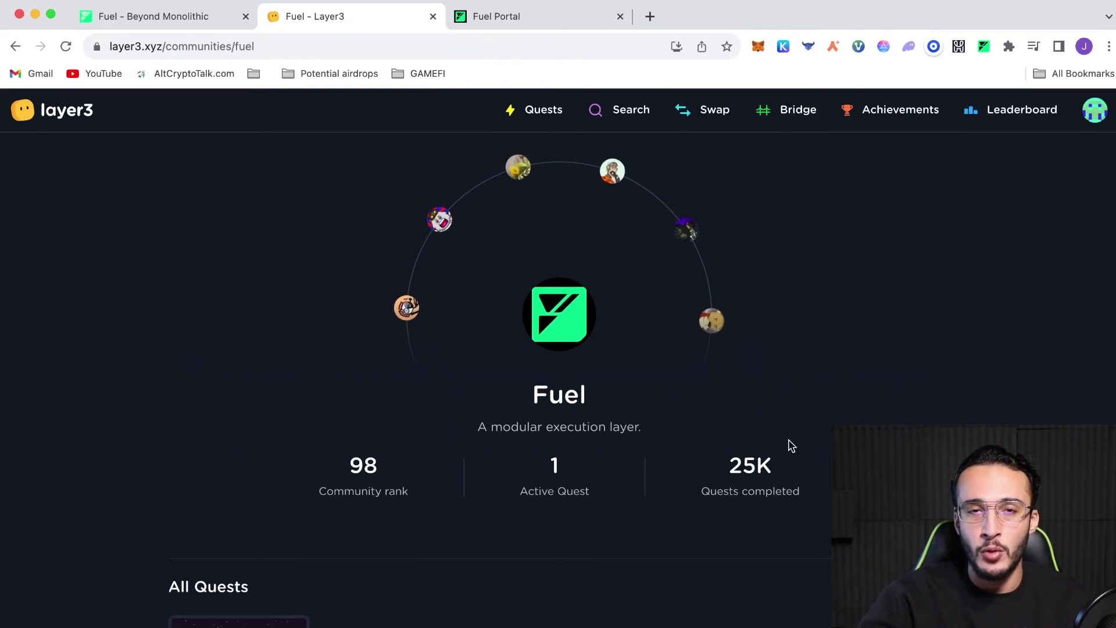
# Highlight the 25K Quests completed figure, then go back to the Fuel Portal deposit status
pyautogui.moveTo(783, 506); pyautogui.dragTo(731, 448)
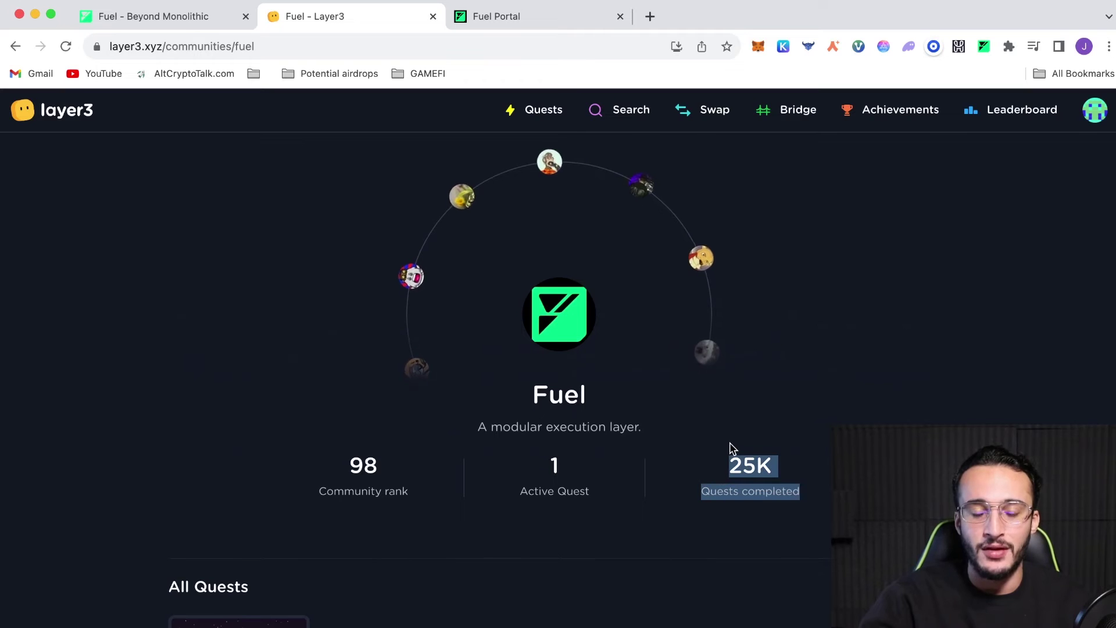
pyautogui.click(734, 443)
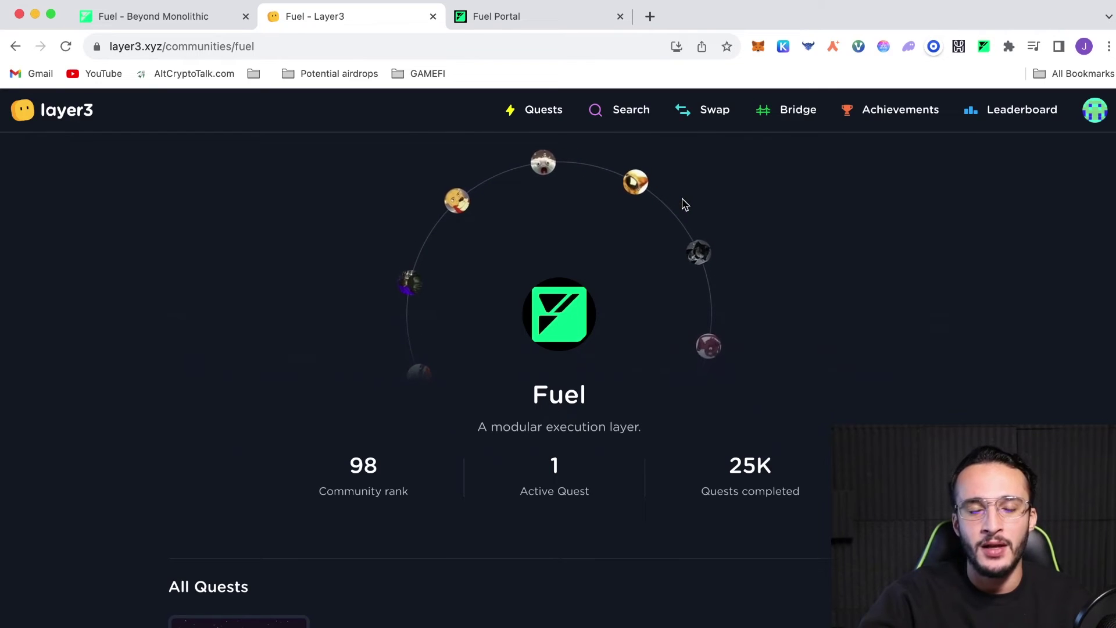
pyautogui.click(489, 16)
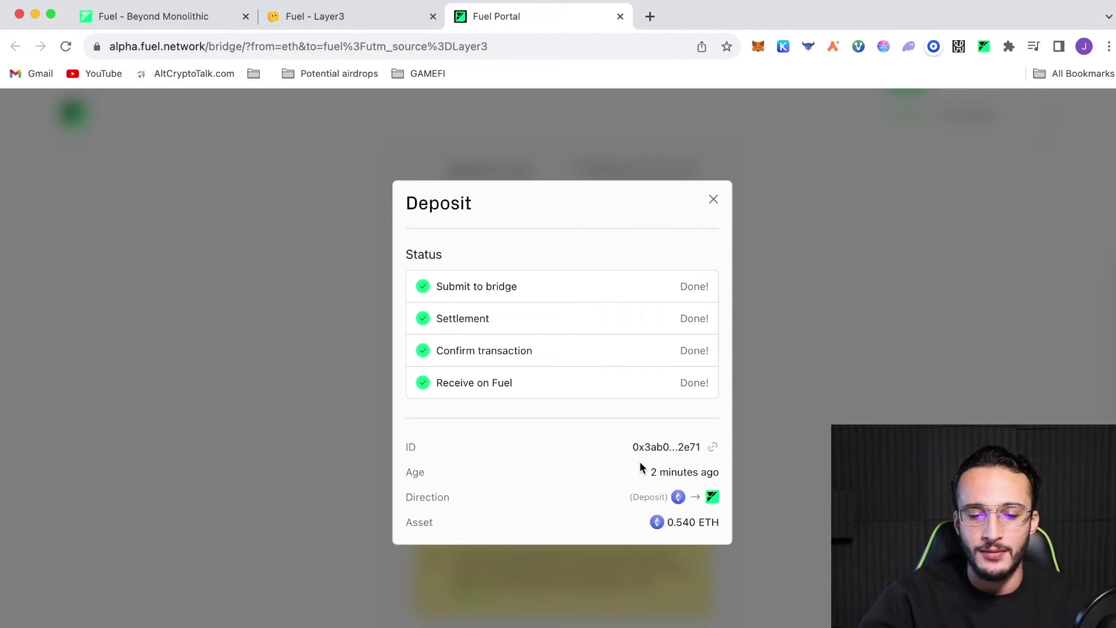
# Close the completed 0.540 ETH deposit status and scroll back to the bridge form's top
pyautogui.click(828, 424)
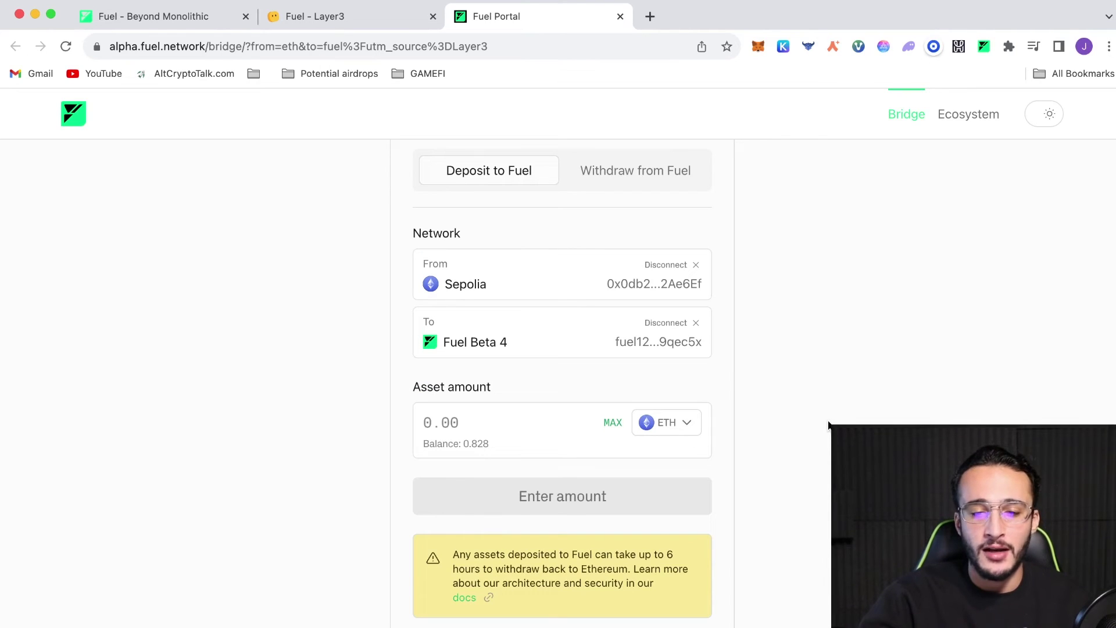
pyautogui.scroll(3, 829, 424)
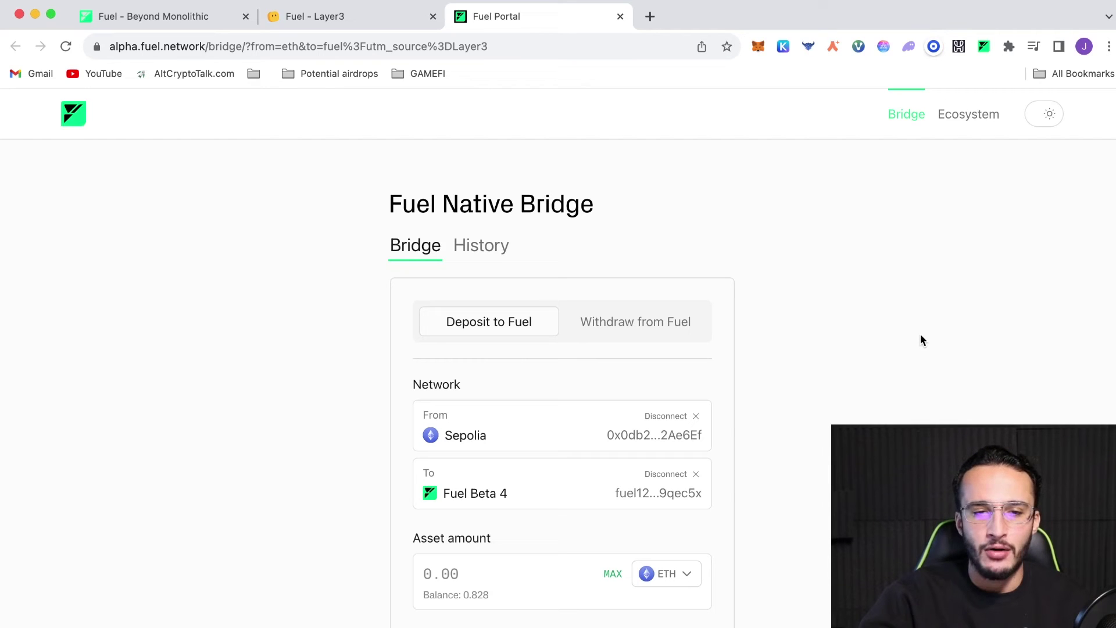
pyautogui.click(950, 123)
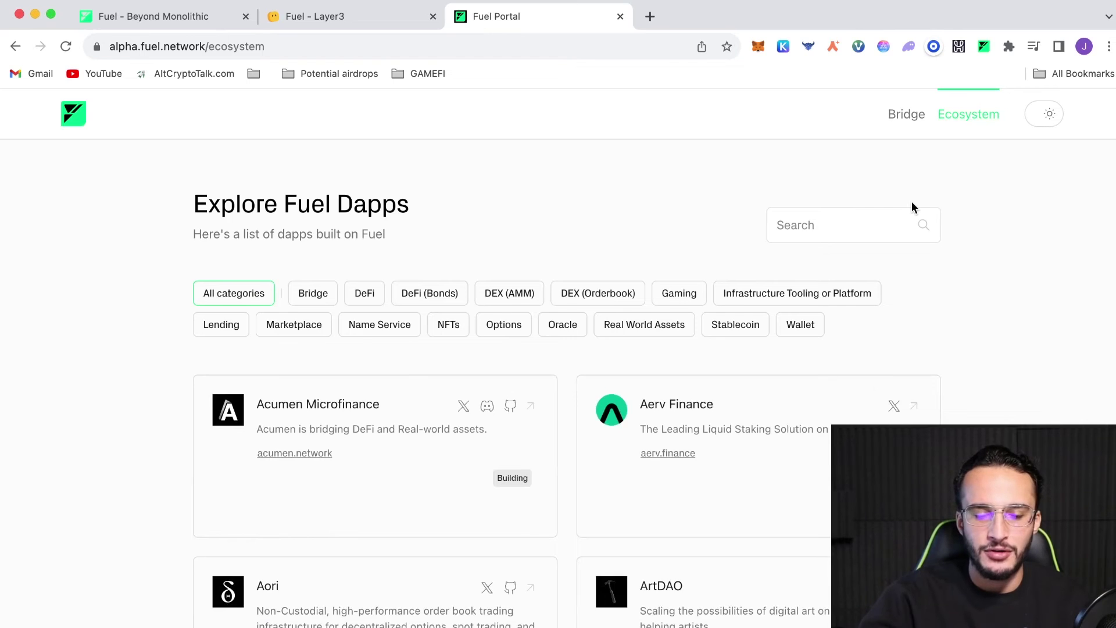
pyautogui.scroll(-3, 912, 206)
pyautogui.scroll(-10, 911, 205)
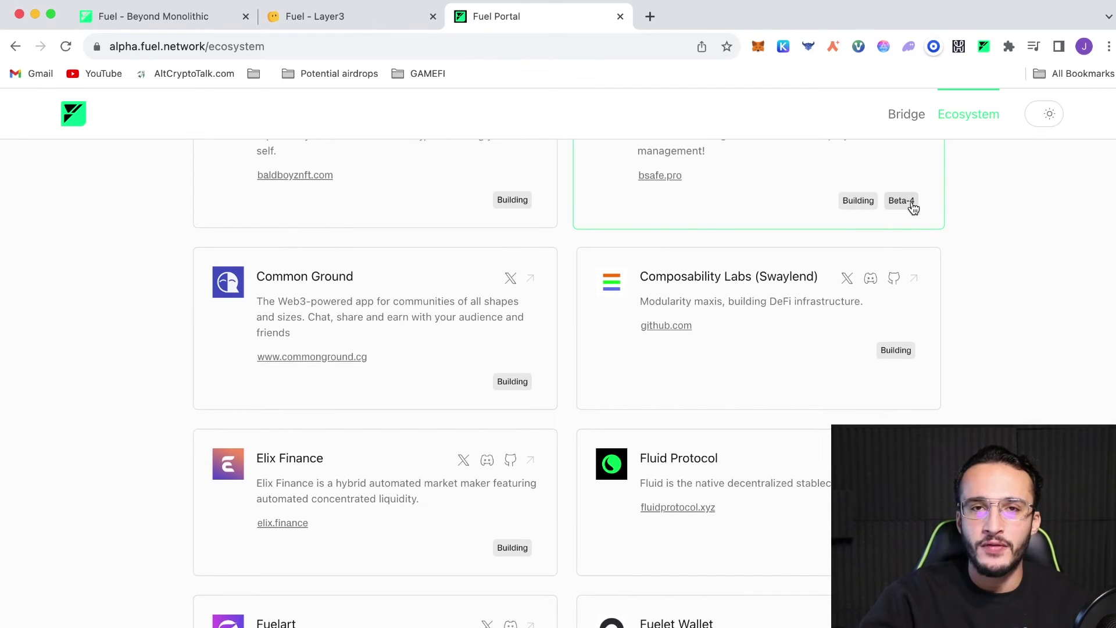
pyautogui.scroll(-6, 913, 208)
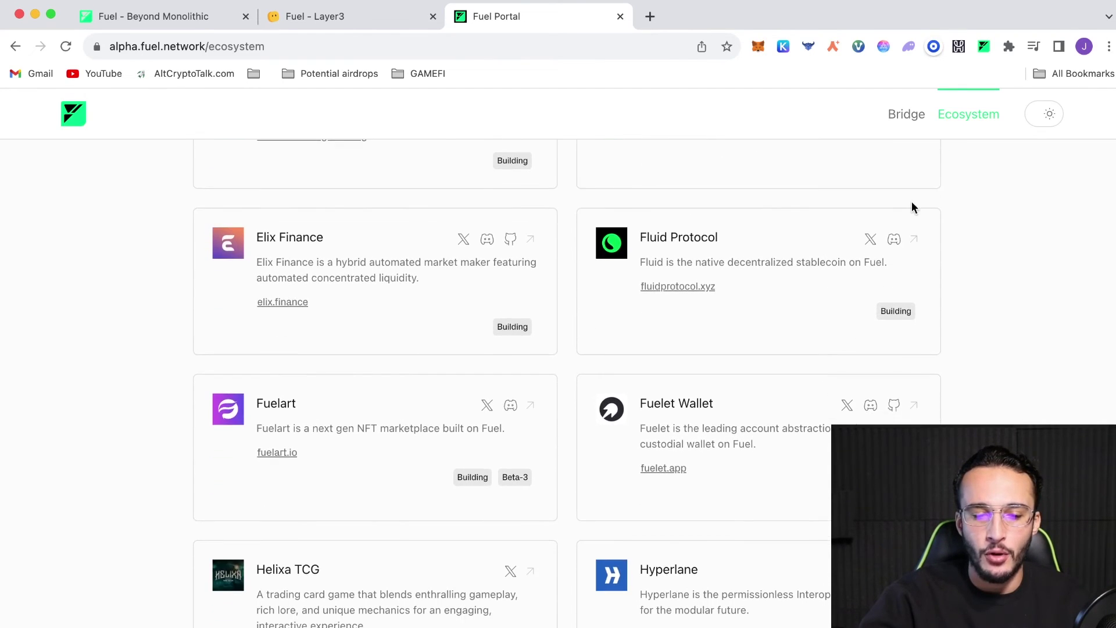
pyautogui.scroll(-13, 912, 207)
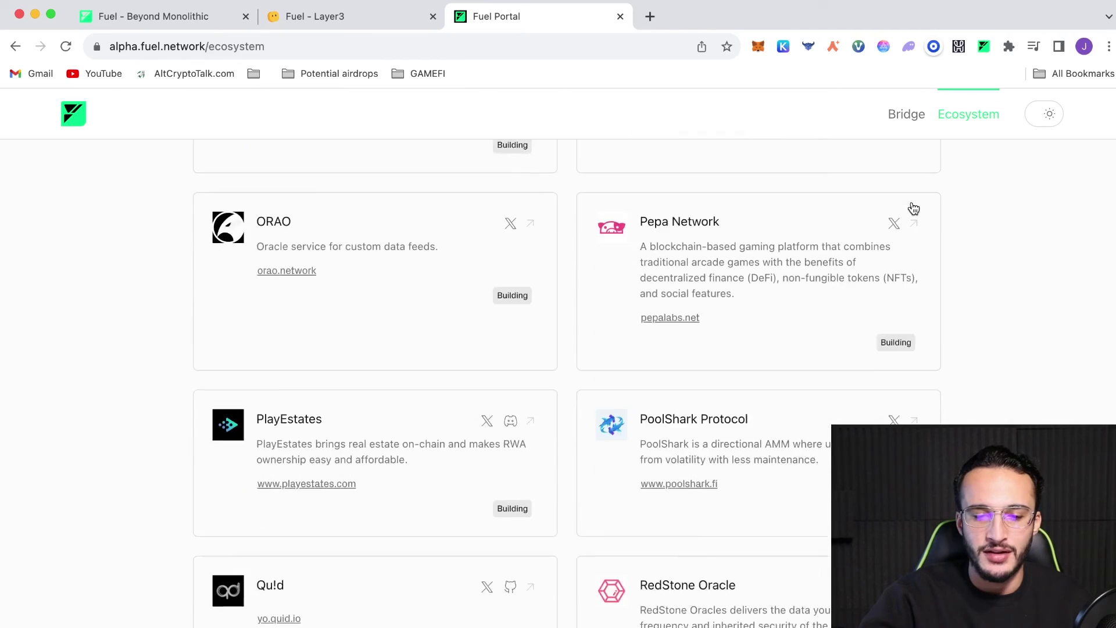
pyautogui.scroll(18, 913, 208)
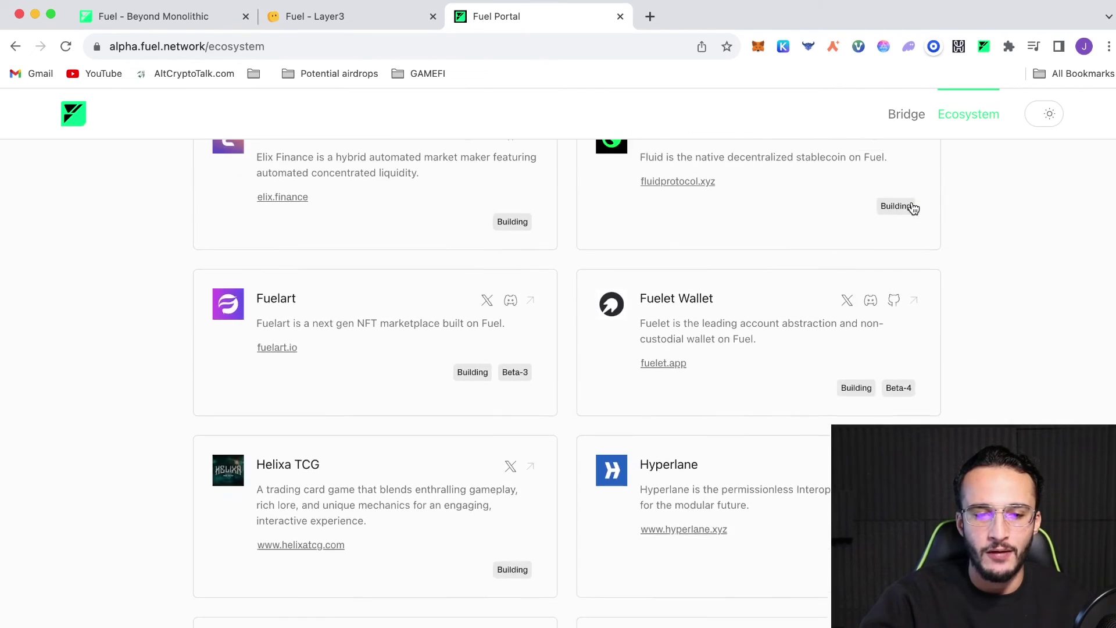
pyautogui.click(380, 453)
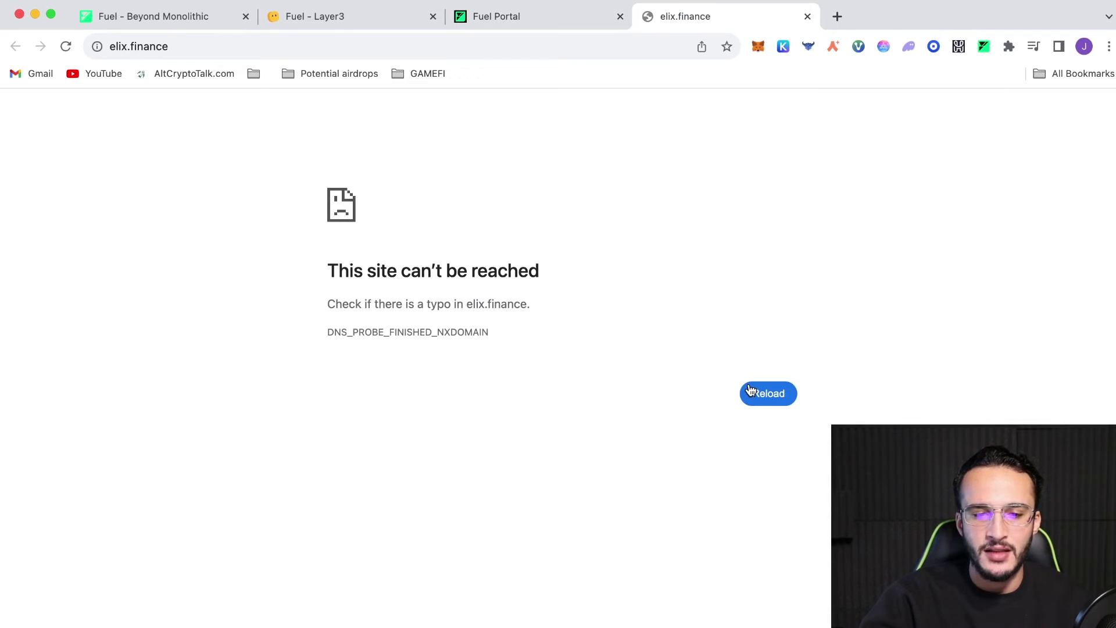
pyautogui.click(807, 17)
pyautogui.scroll(-3, 751, 371)
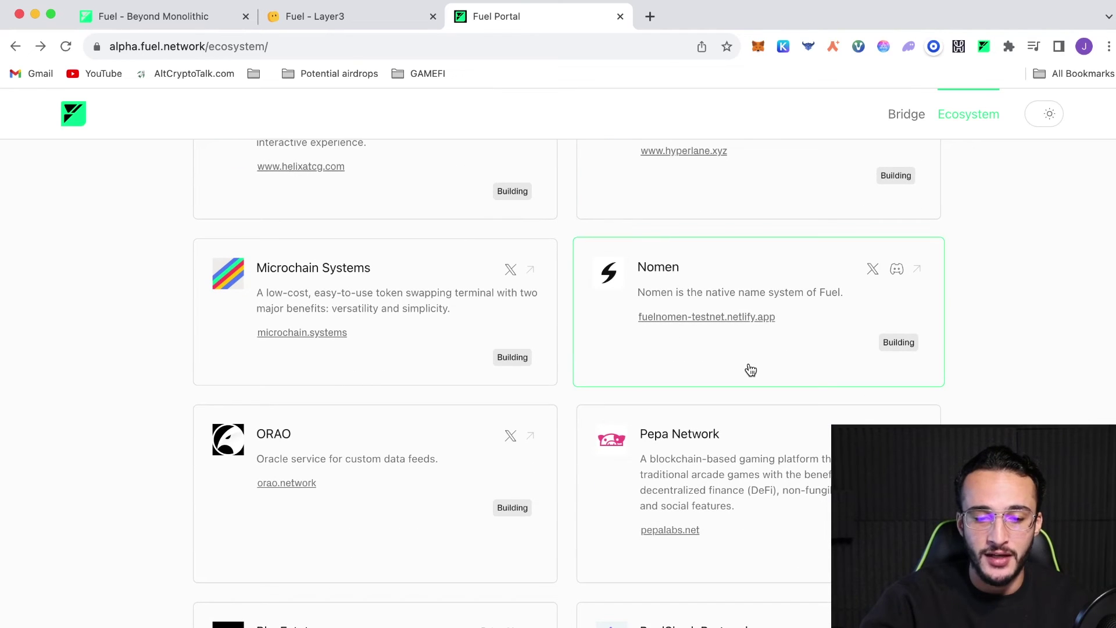
pyautogui.scroll(-5, 750, 370)
pyautogui.scroll(-3, 750, 371)
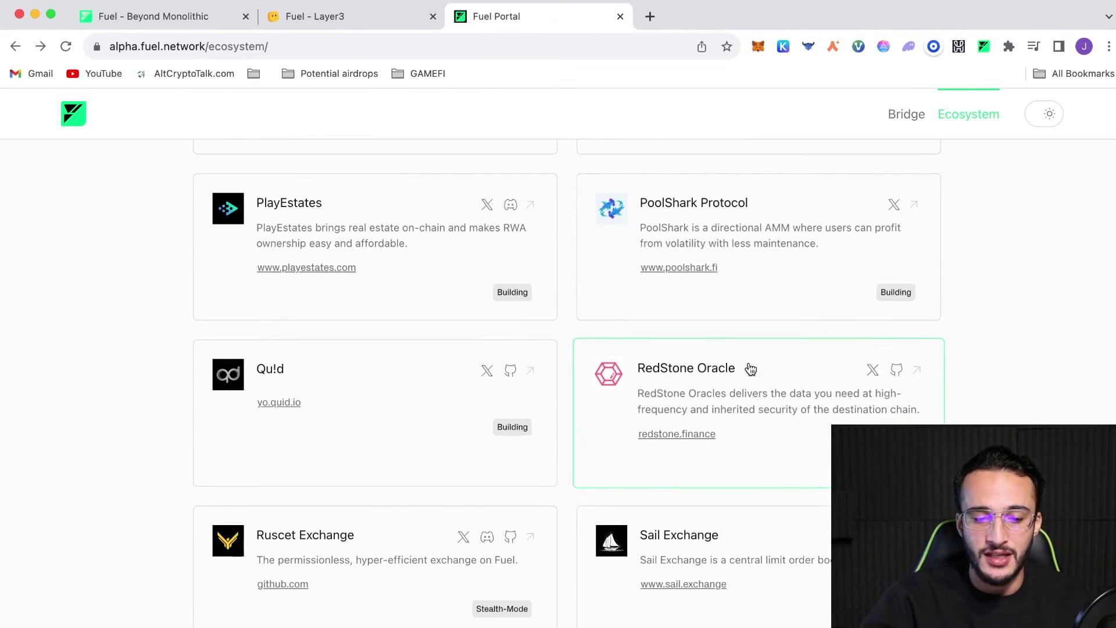
pyautogui.scroll(-1, 750, 370)
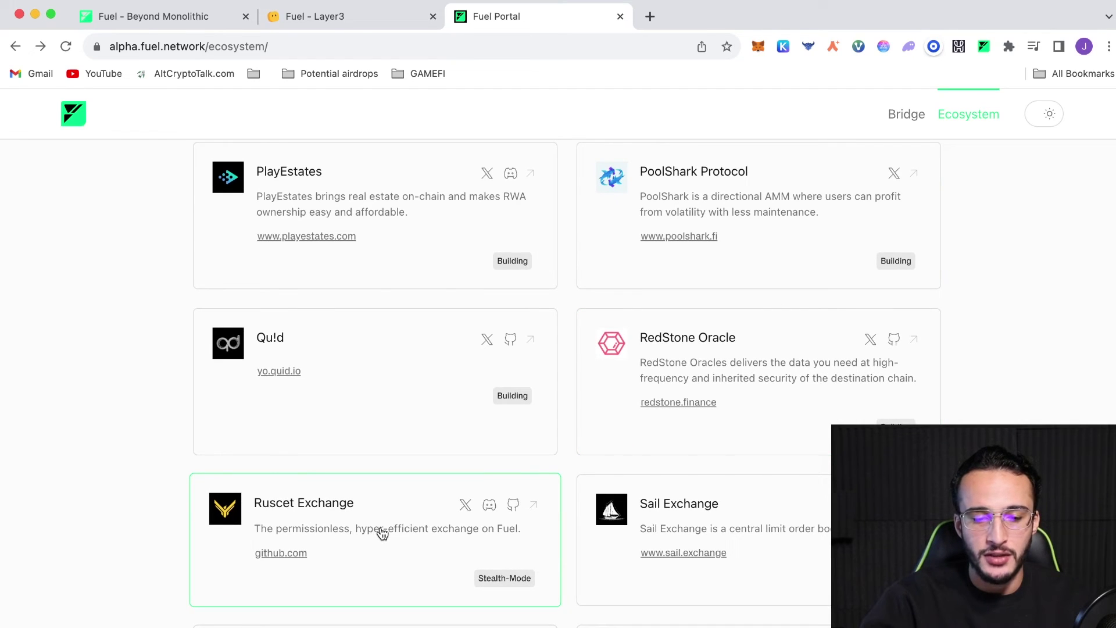
pyautogui.click(382, 533)
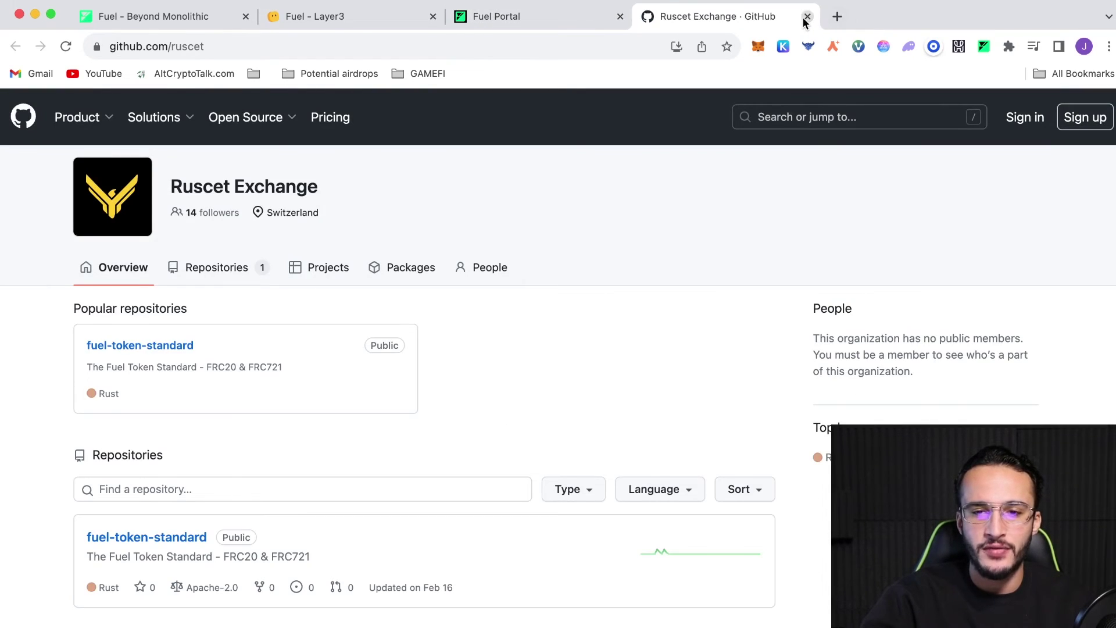
pyautogui.click(808, 17)
pyautogui.scroll(-2, 803, 476)
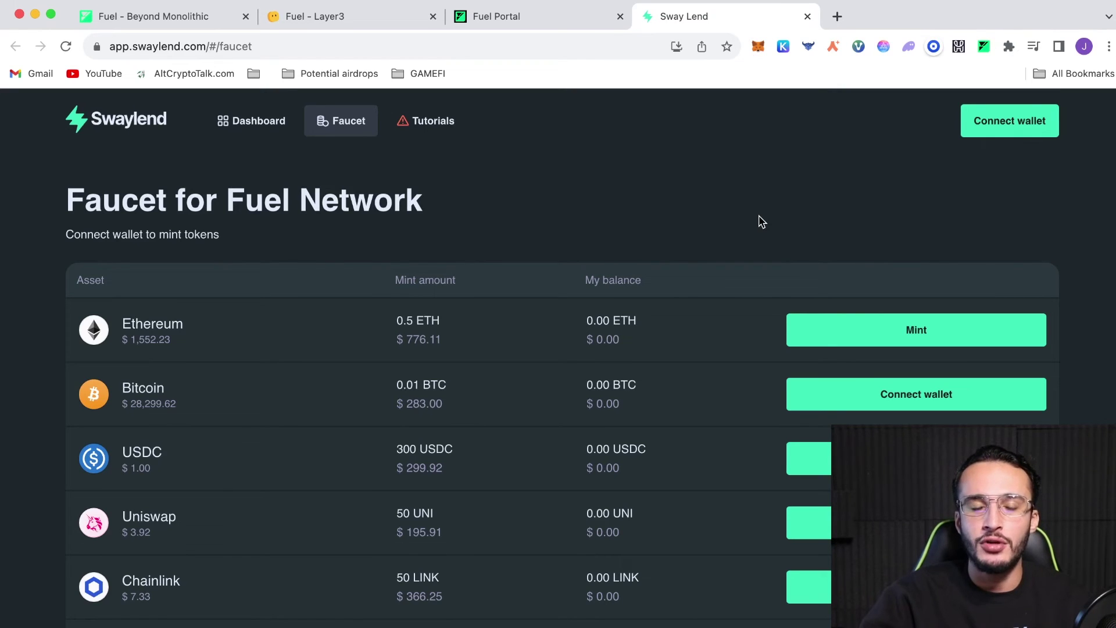
# Connect the Fuel wallet to Swaylend, approving the account and permissions
pyautogui.scroll(-3, 762, 222)
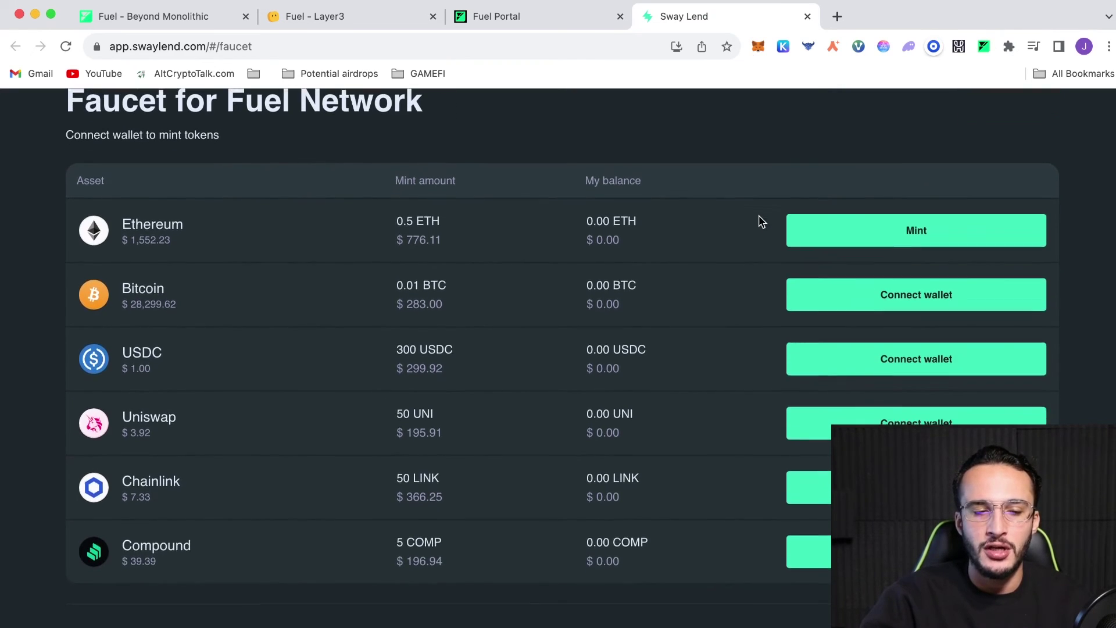
pyautogui.scroll(3, 759, 221)
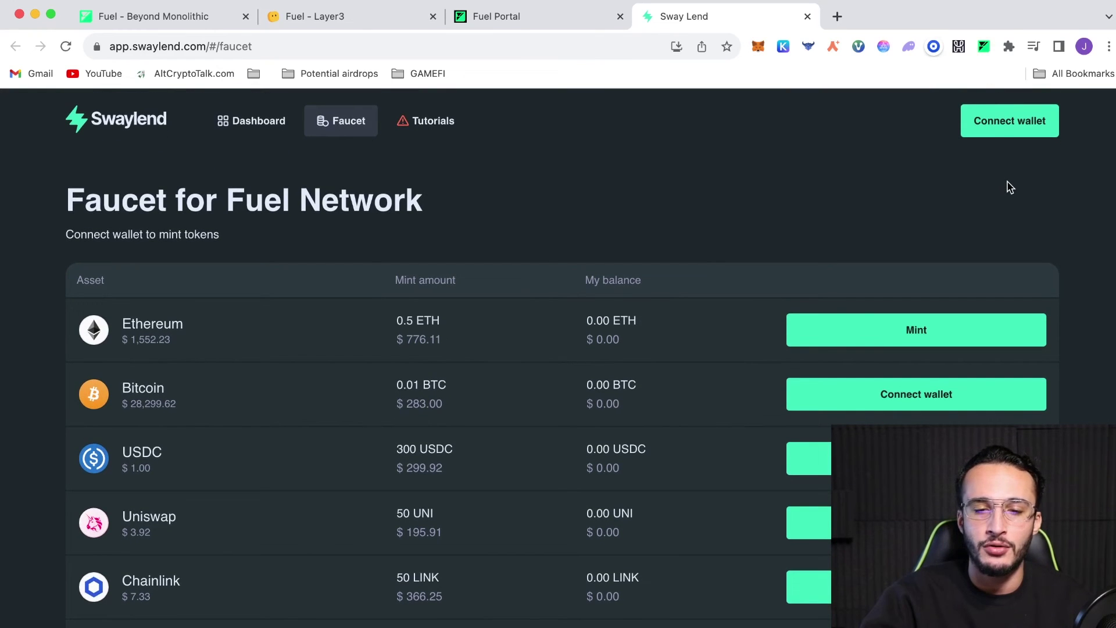
pyautogui.click(1009, 139)
pyautogui.click(635, 396)
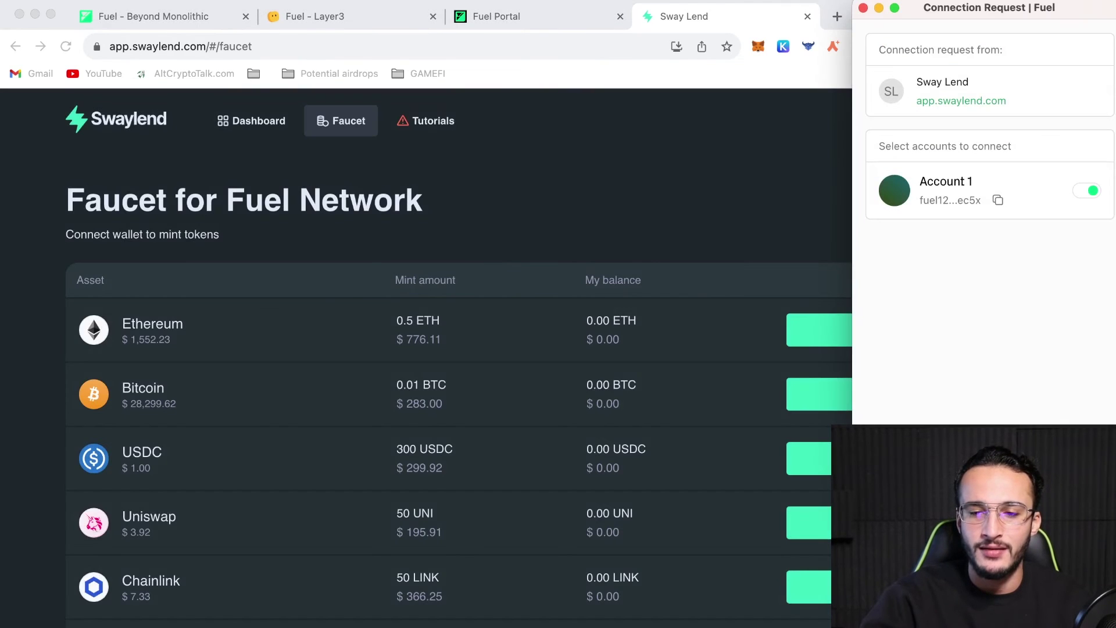
pyautogui.click(1046, 404)
pyautogui.click(1047, 404)
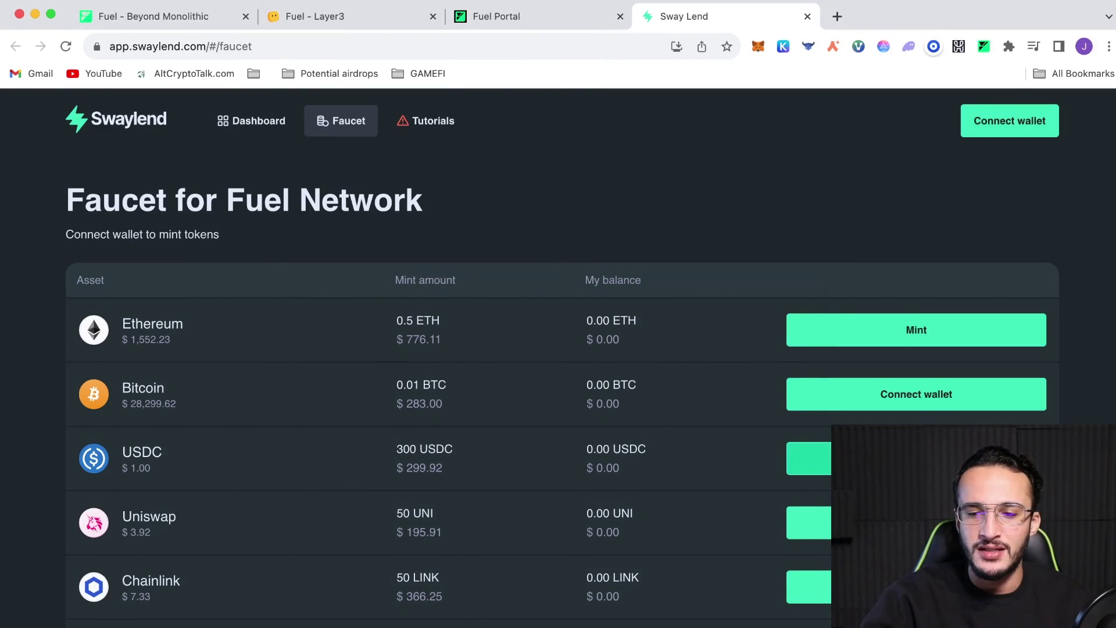
# Mint test ETH via the Fuel Faucet, then test Bitcoin, USDC and Uniswap tokens
pyautogui.scroll(-1, 962, 303)
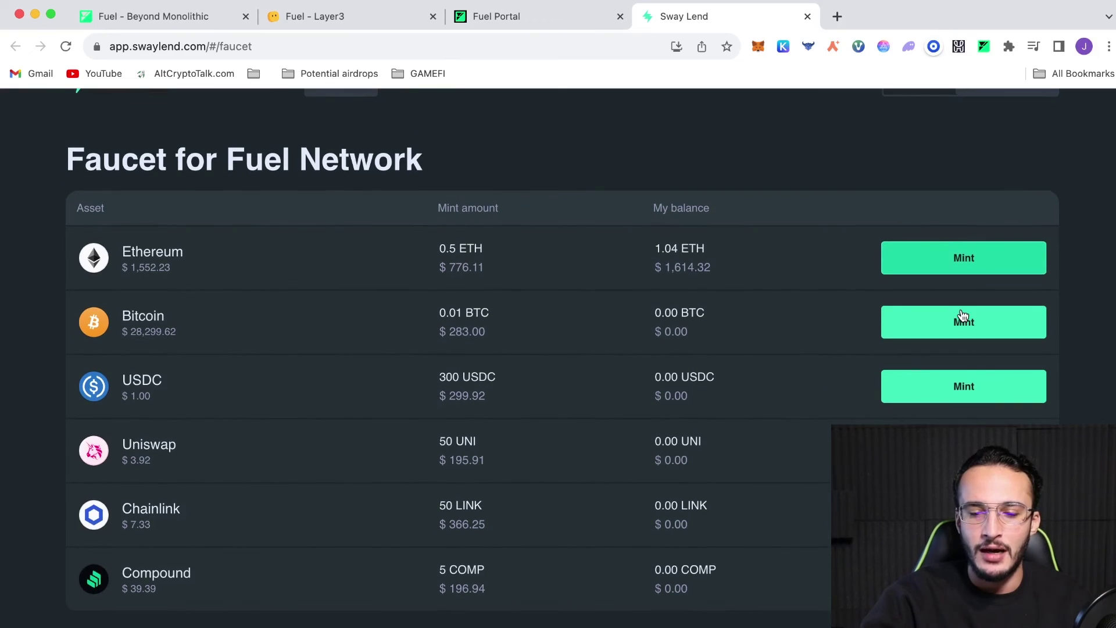
pyautogui.click(988, 260)
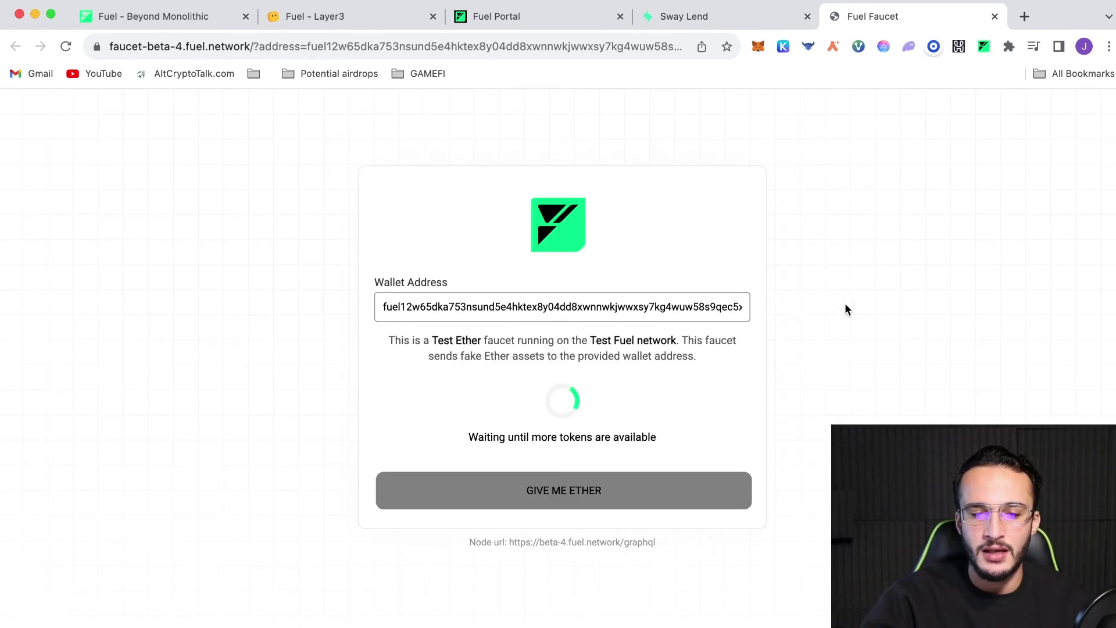
pyautogui.click(565, 503)
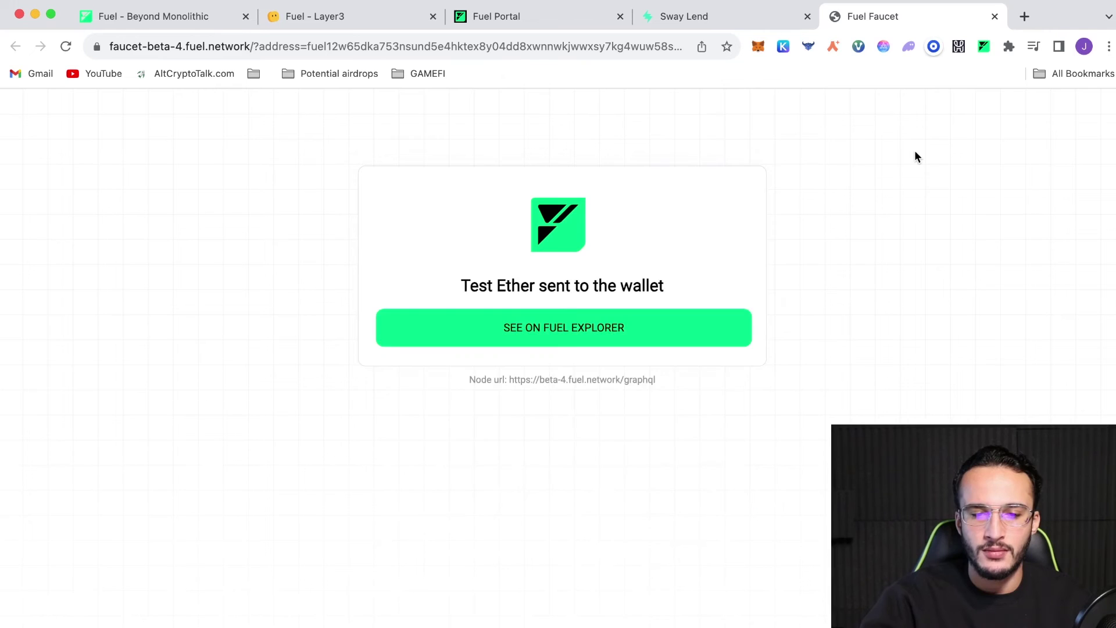
pyautogui.click(995, 16)
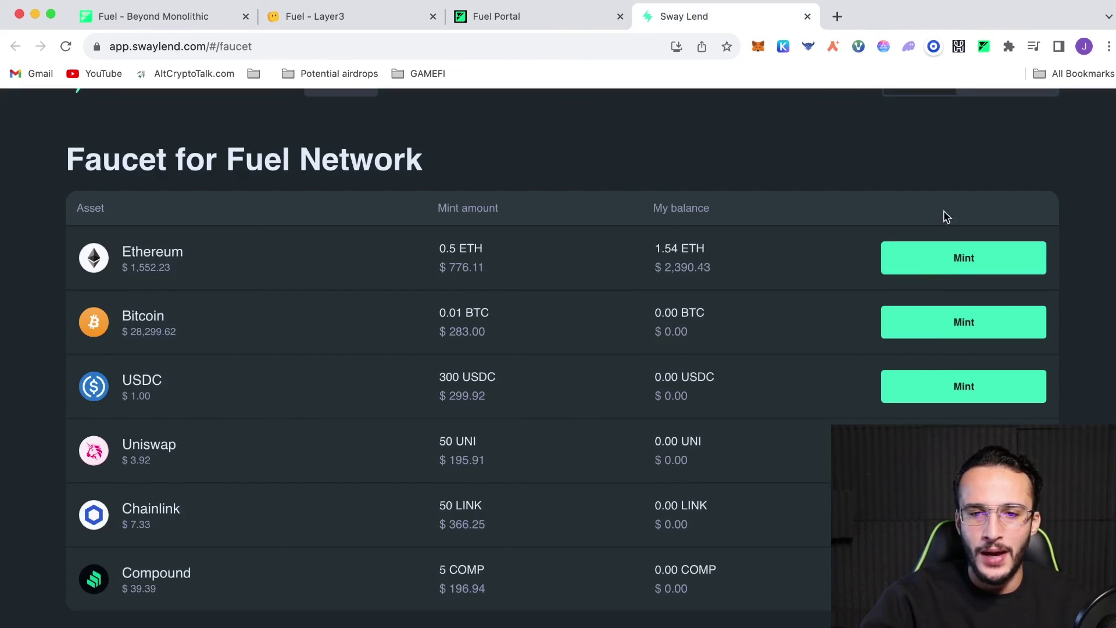
pyautogui.click(964, 324)
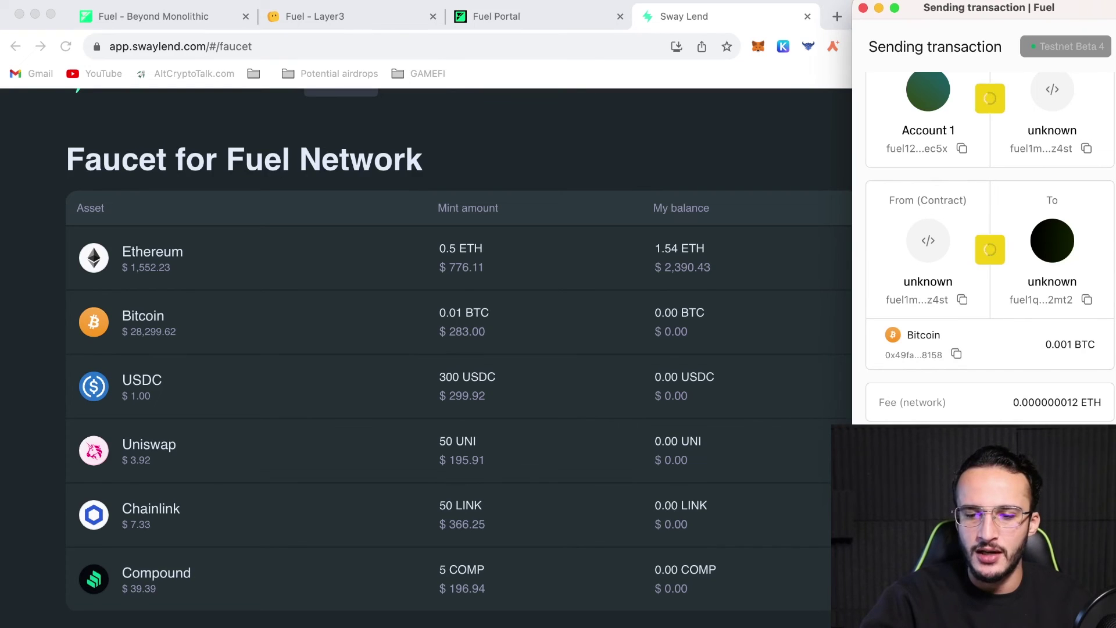
pyautogui.click(955, 387)
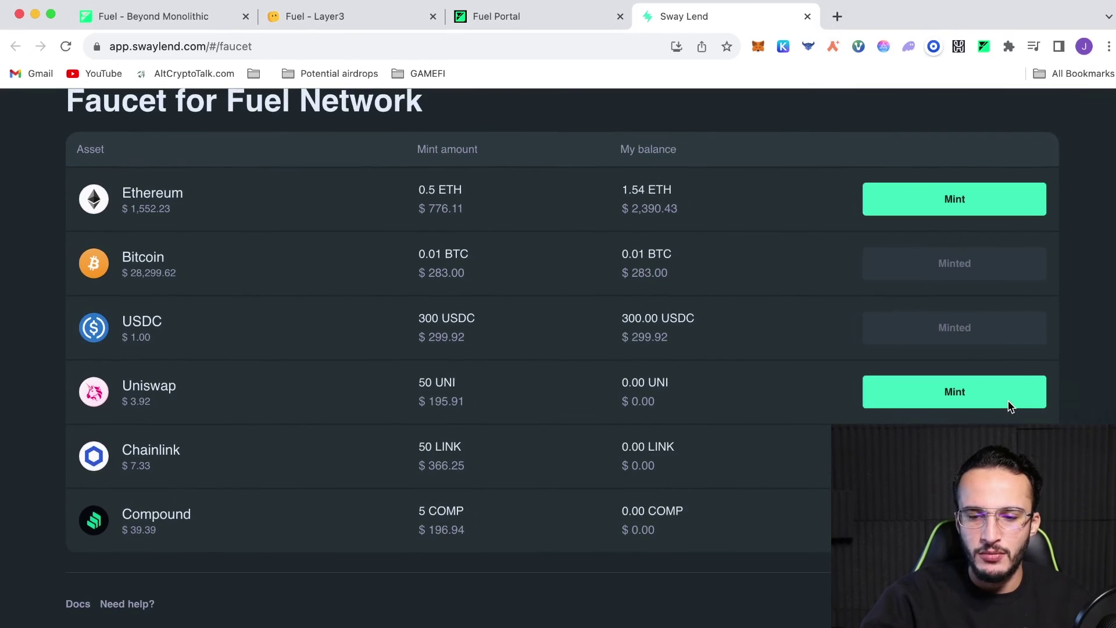
pyautogui.click(1006, 405)
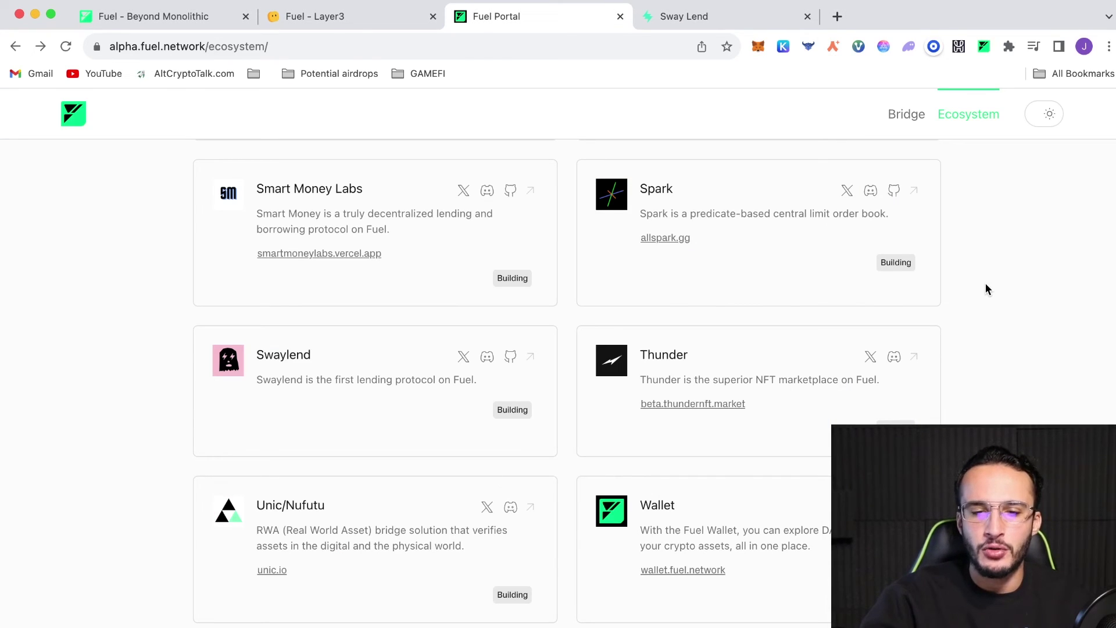
# Open beta.thundernft.market from the Fuel ecosystem list and enter the marketplace
pyautogui.click(735, 407)
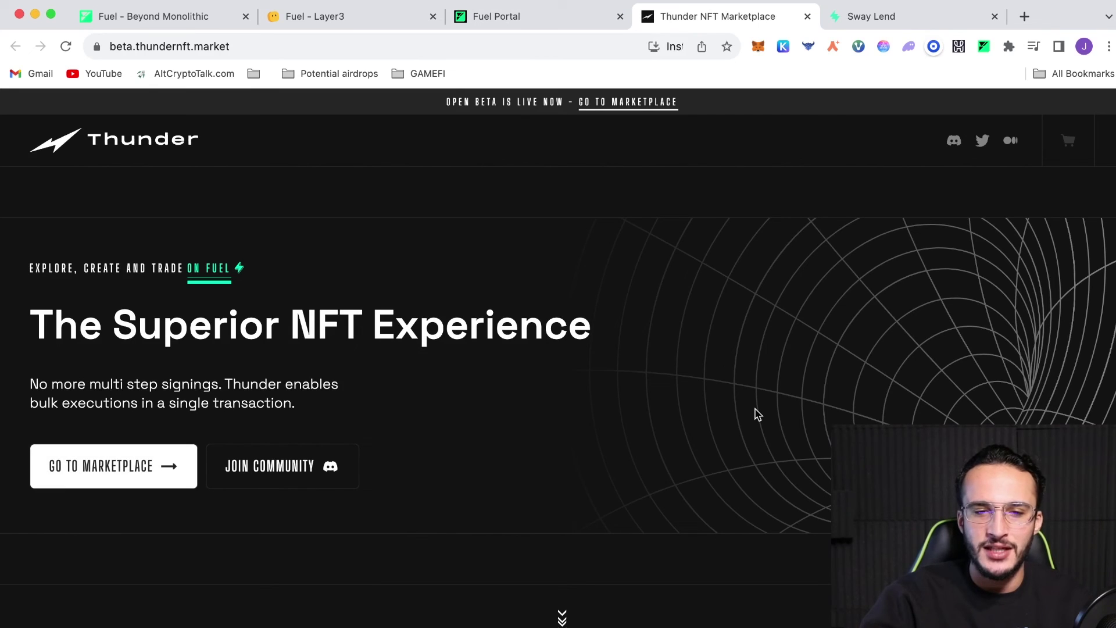
pyautogui.scroll(-3, 758, 414)
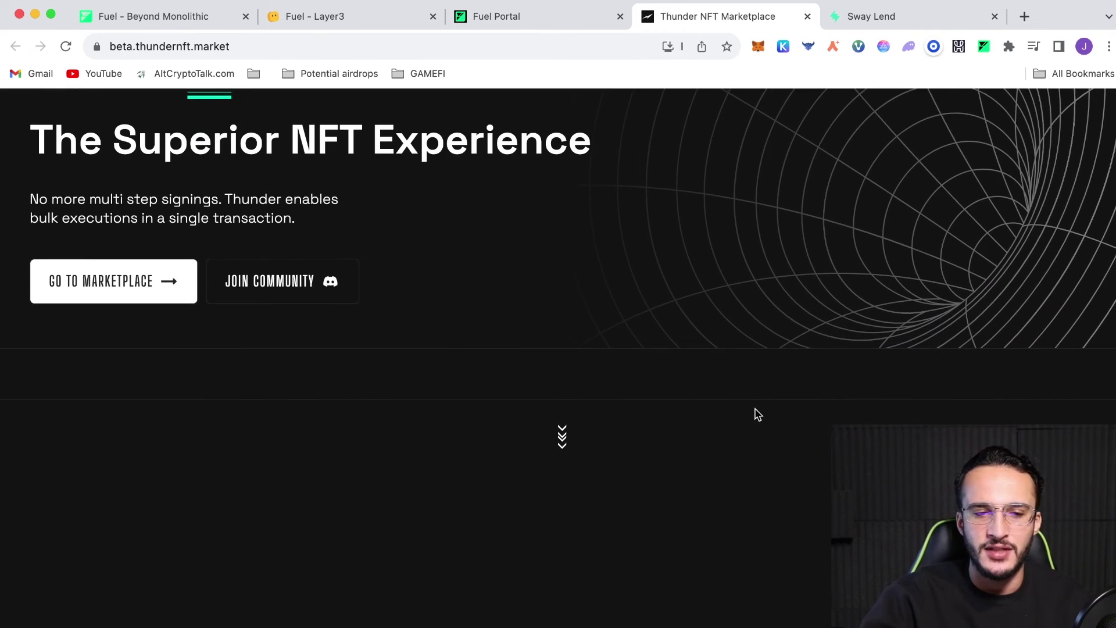
pyautogui.scroll(3, 756, 414)
pyautogui.click(90, 480)
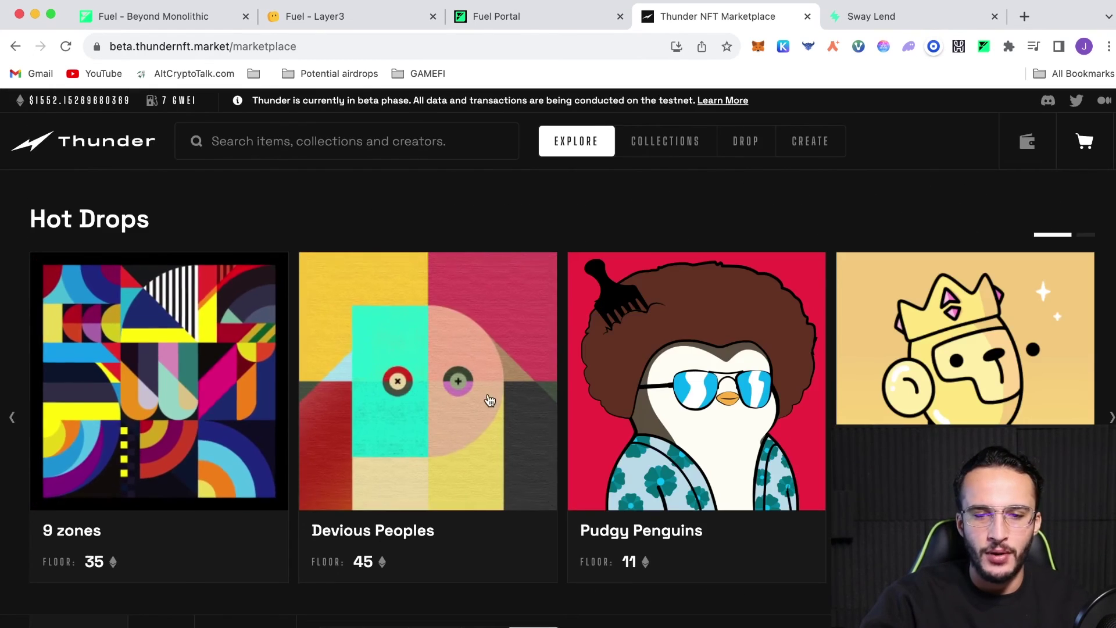
pyautogui.scroll(-8, 819, 225)
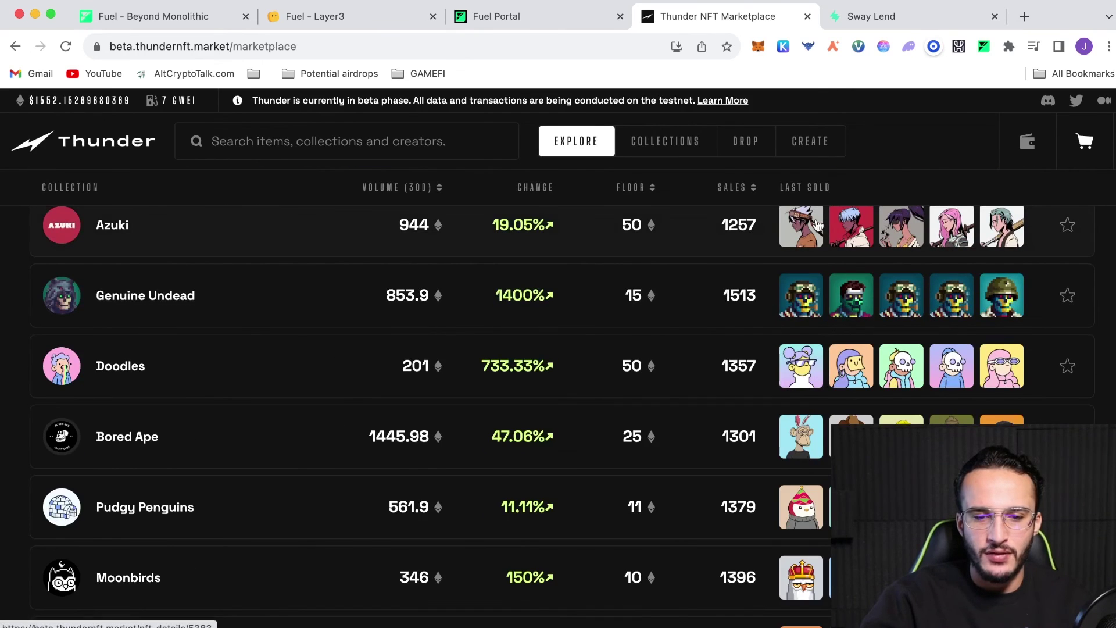
pyautogui.scroll(1, 763, 338)
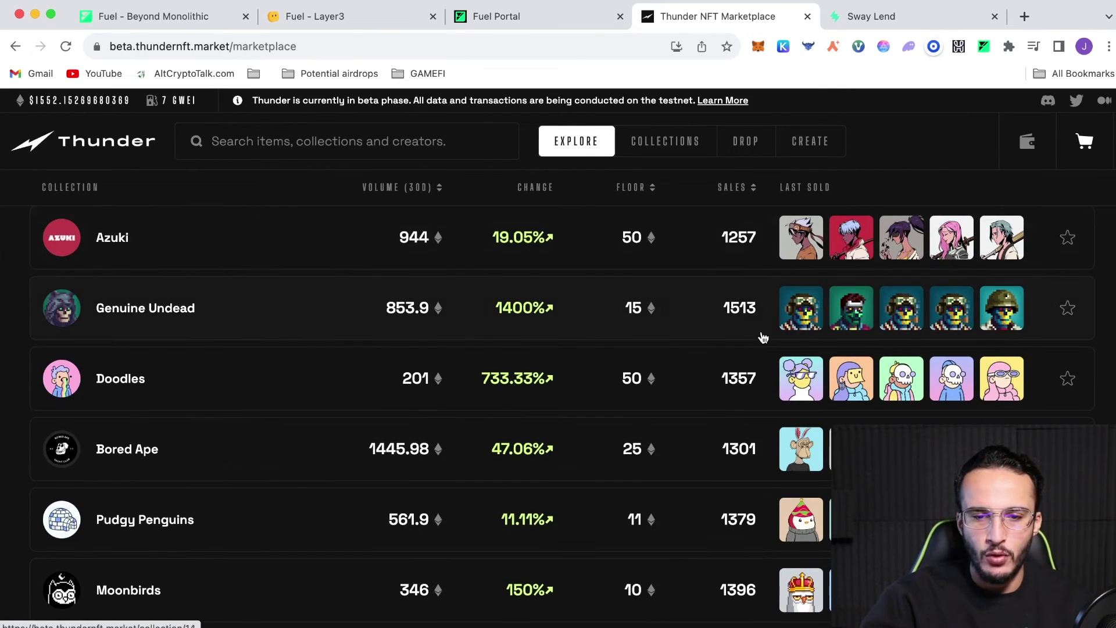
# Sort collections by FLOOR price and open the COLLECTIONS rankings page
pyautogui.click(621, 187)
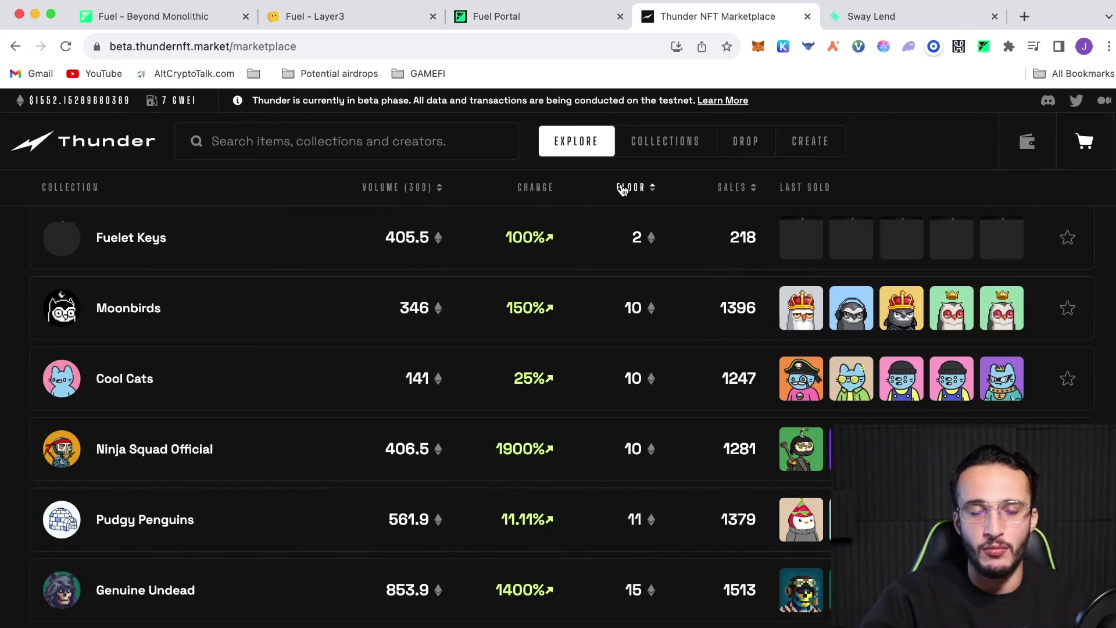
pyautogui.scroll(8, 682, 374)
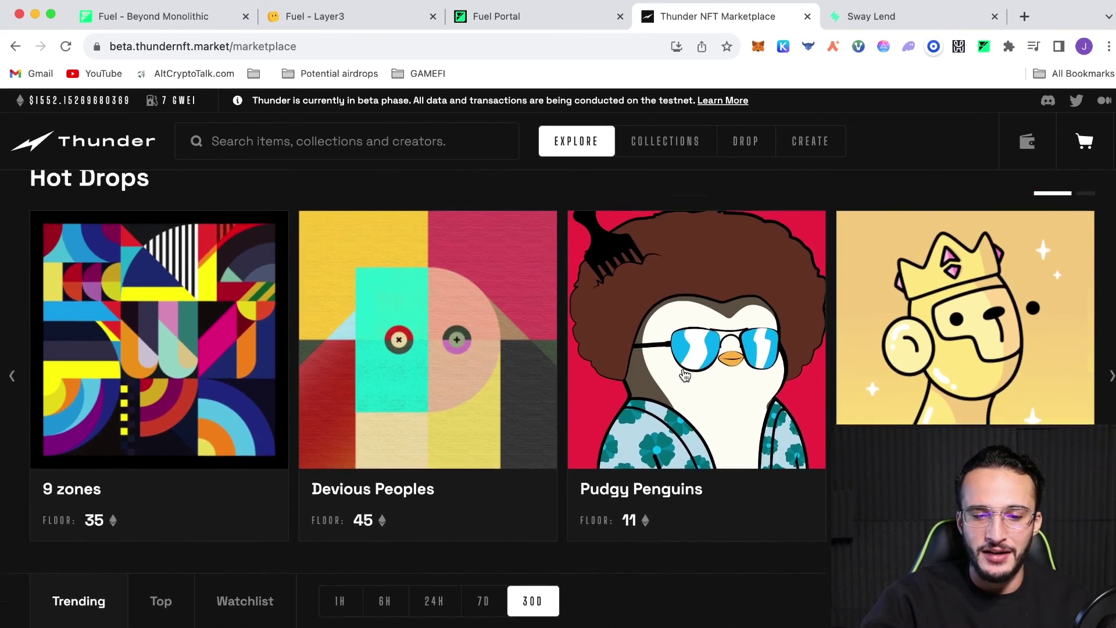
pyautogui.click(691, 149)
# Sort rankings by floor price, glance at the BEANZ Official collection, and return home
pyautogui.scroll(-2, 630, 267)
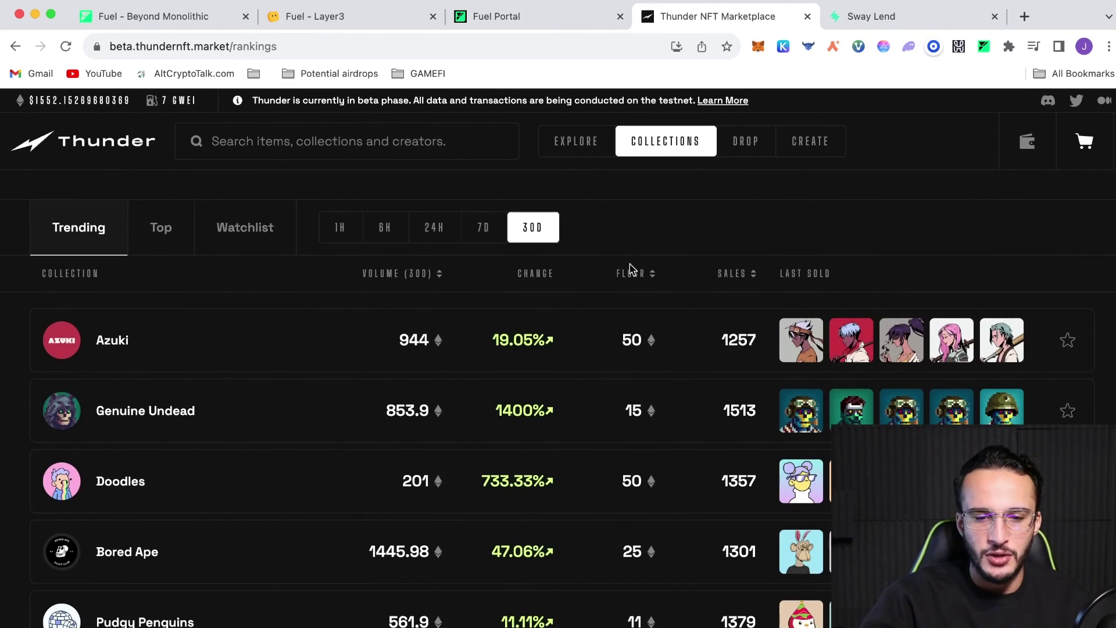
pyautogui.click(632, 274)
pyautogui.click(632, 274)
pyautogui.click(588, 418)
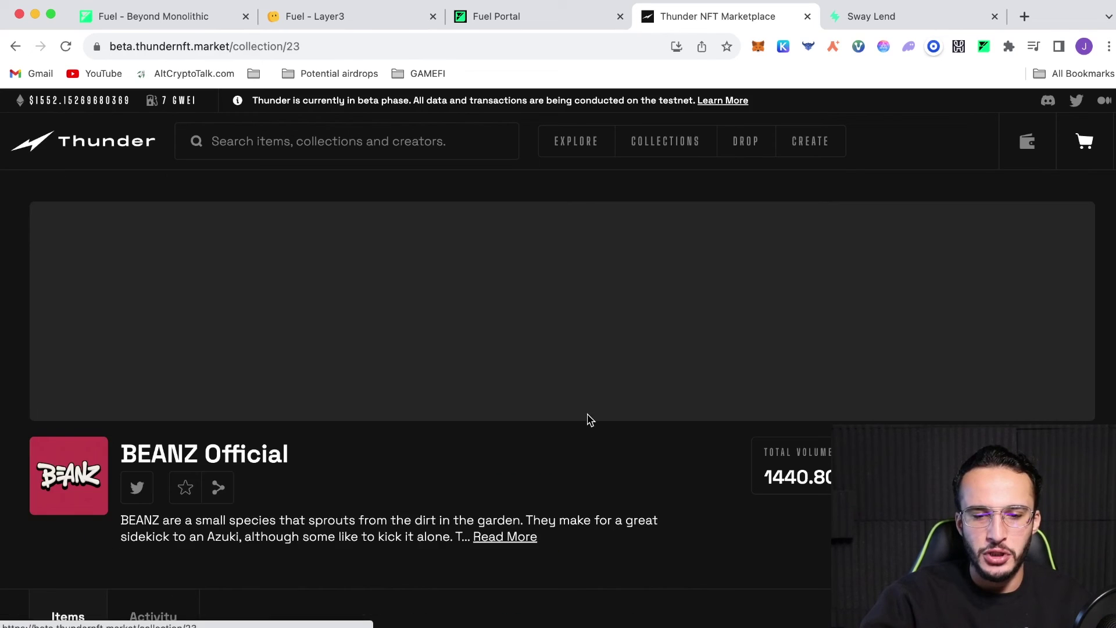
pyautogui.scroll(-7, 588, 417)
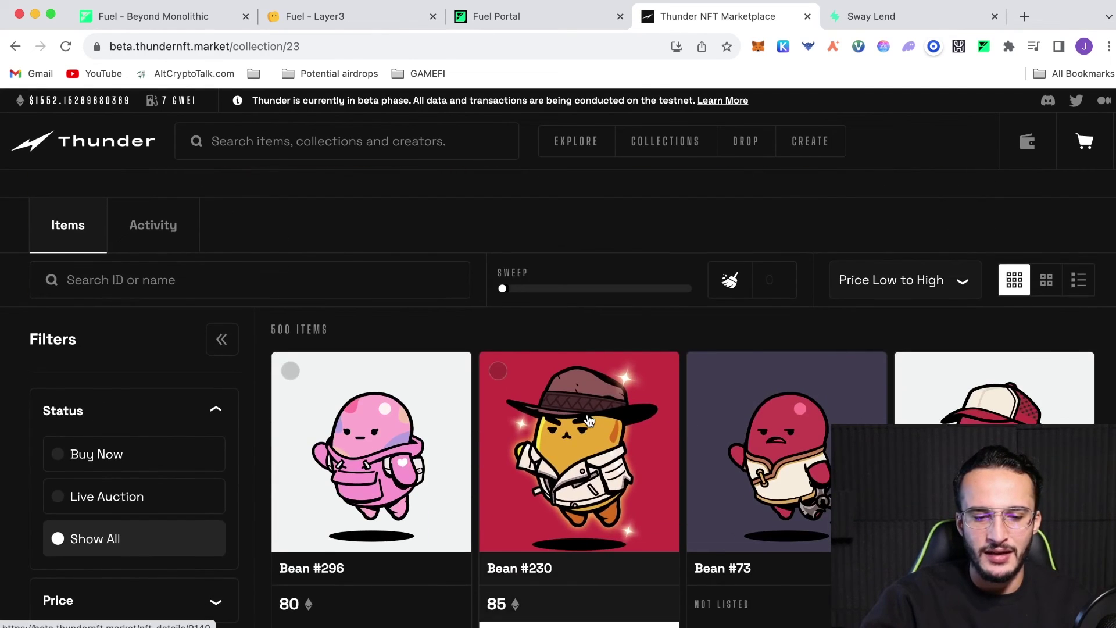
pyautogui.scroll(10, 588, 418)
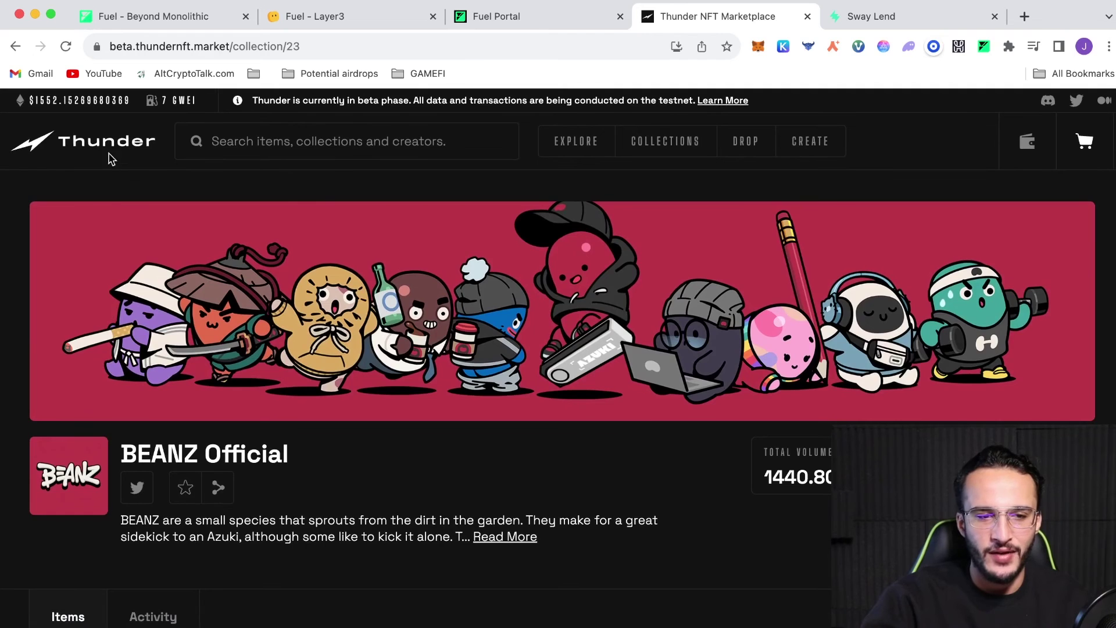
pyautogui.click(110, 150)
# Browse the Fuelet Keys collection's listed keys and prices, then close the Thunder marketplace tab
pyautogui.scroll(-5, 688, 372)
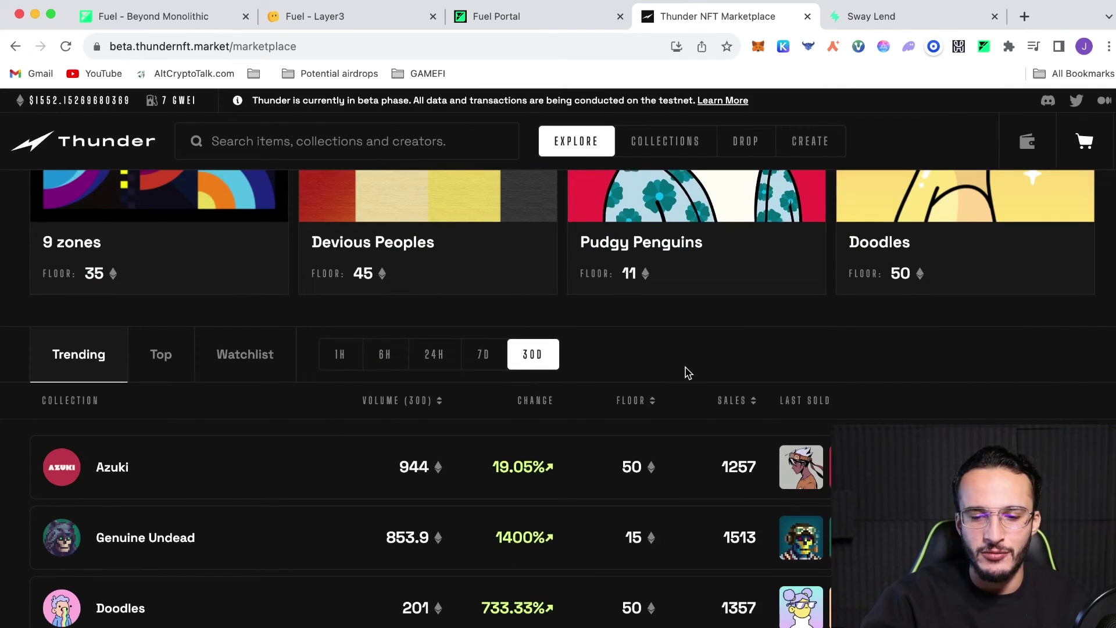
pyautogui.click(643, 399)
pyautogui.click(601, 469)
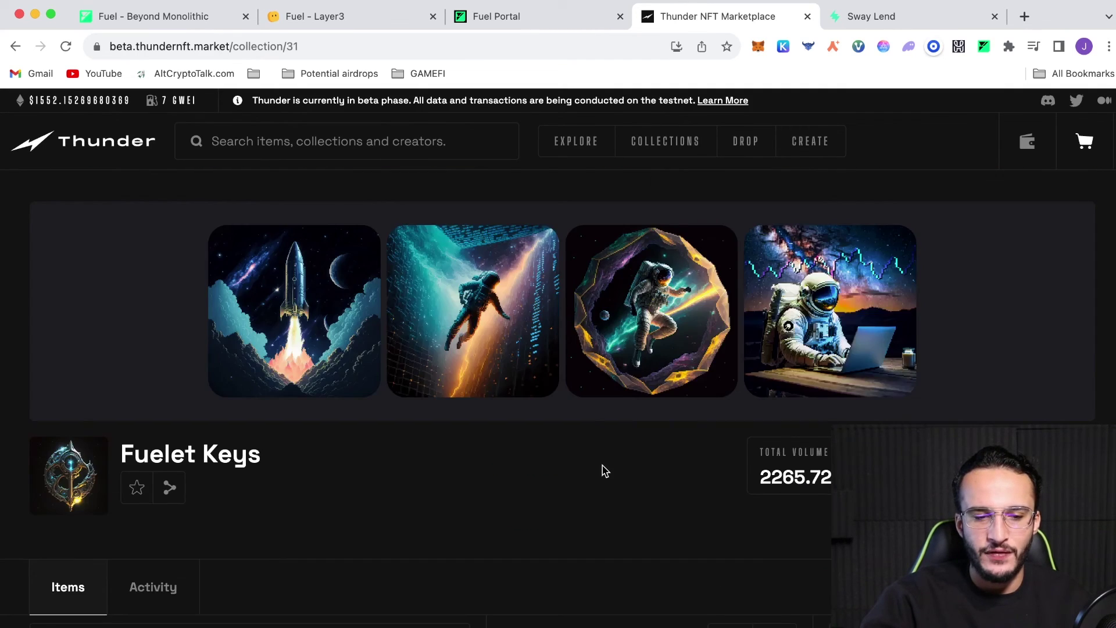
pyautogui.scroll(-3, 605, 471)
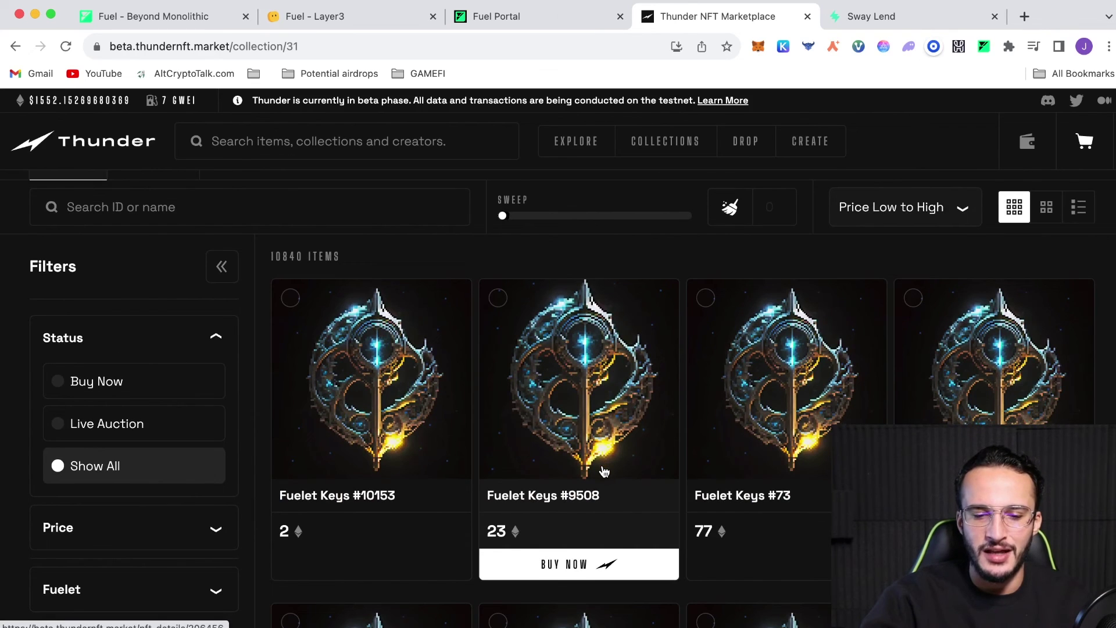
pyautogui.scroll(-2, 604, 471)
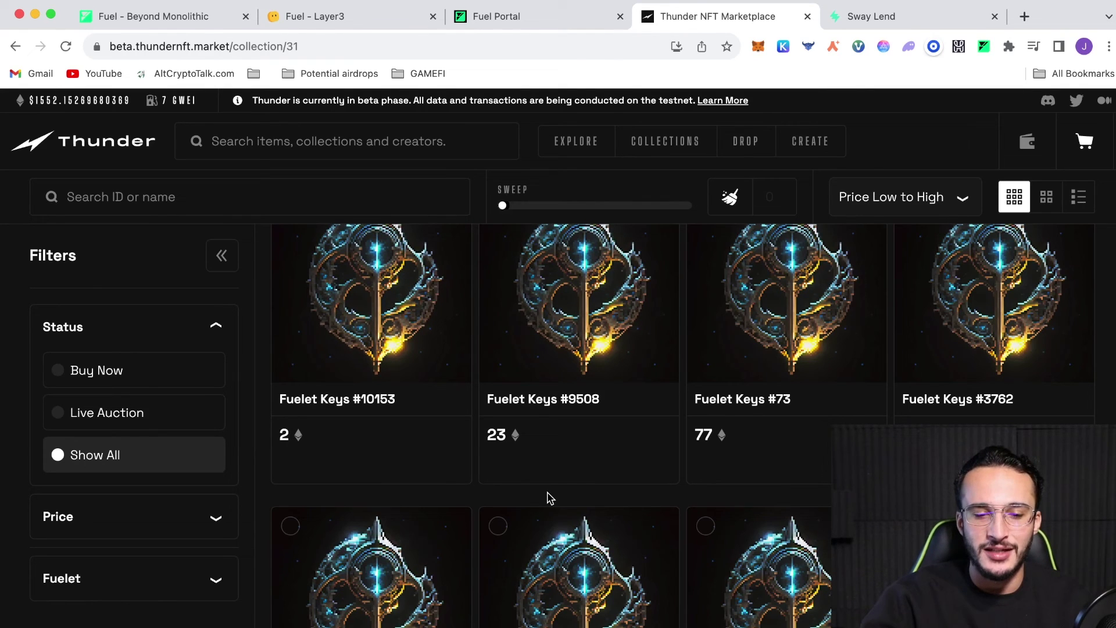
pyautogui.scroll(5, 549, 499)
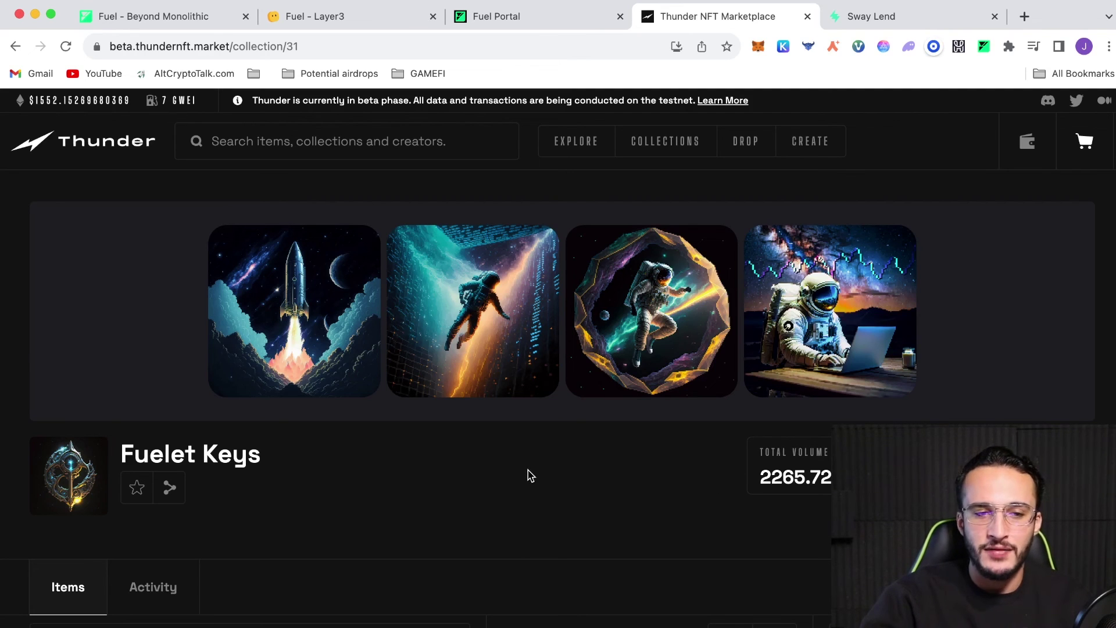
pyautogui.click(808, 17)
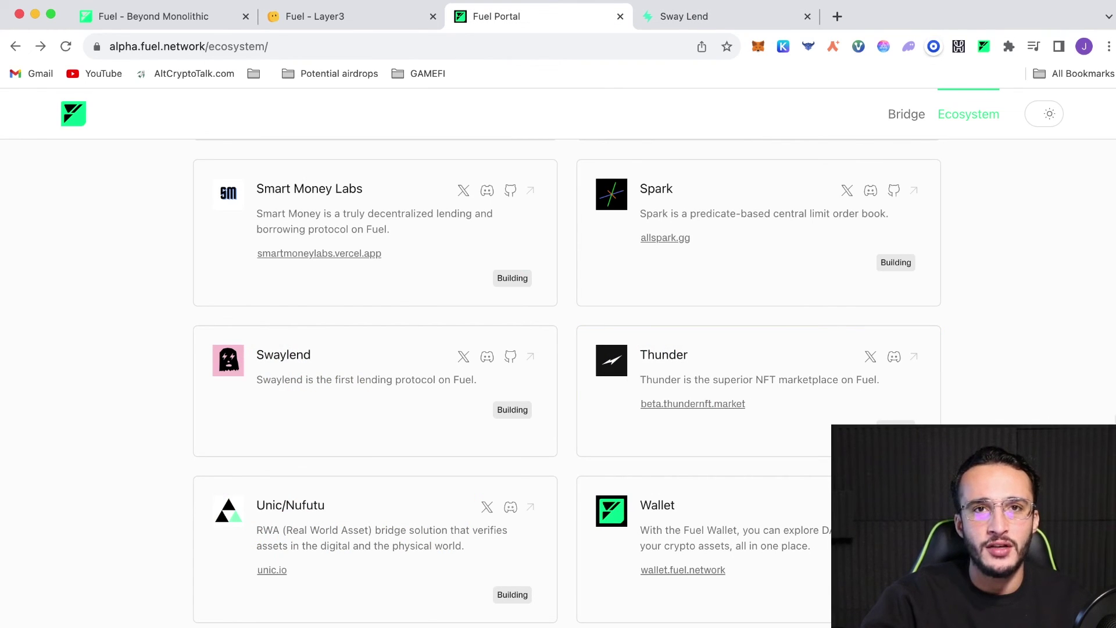
pyautogui.click(345, 21)
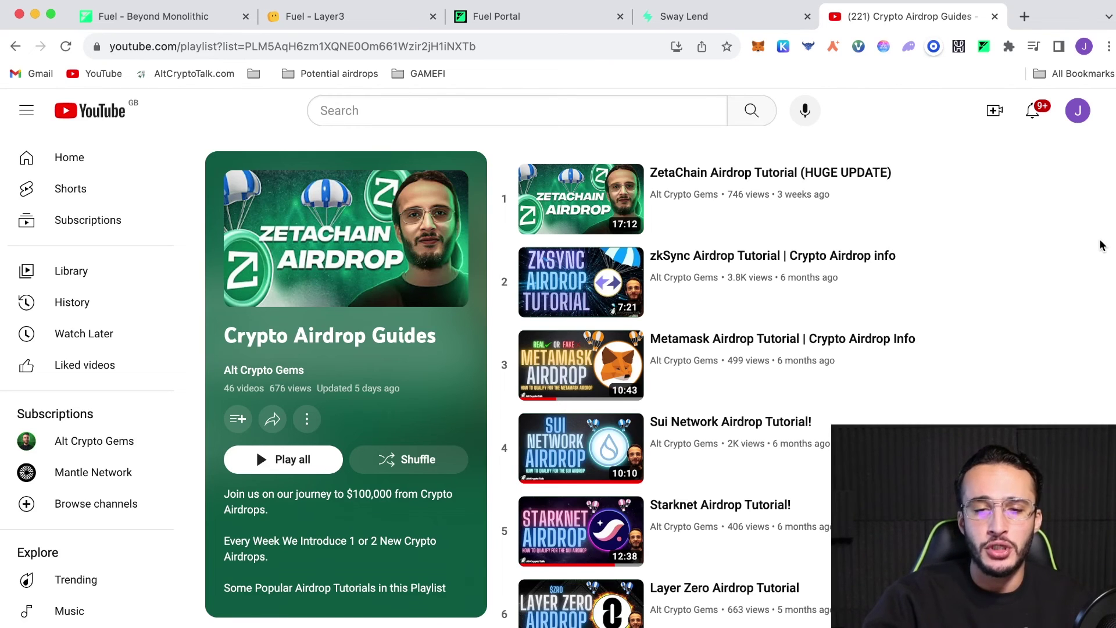
pyautogui.scroll(-6, 1103, 245)
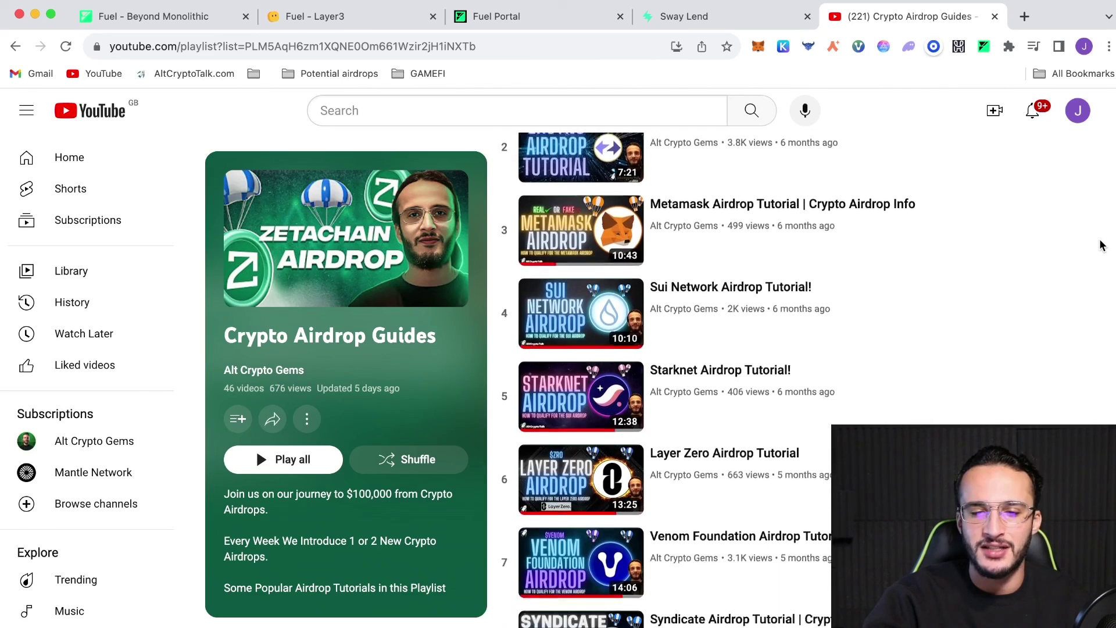
pyautogui.scroll(-12, 1103, 245)
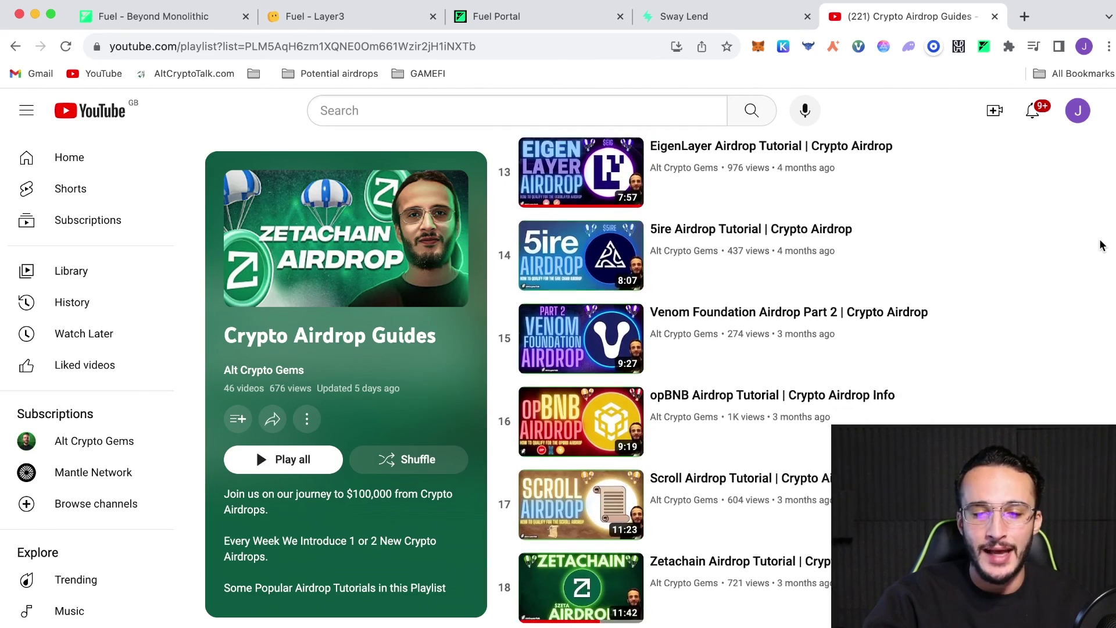
pyautogui.scroll(-11, 1103, 245)
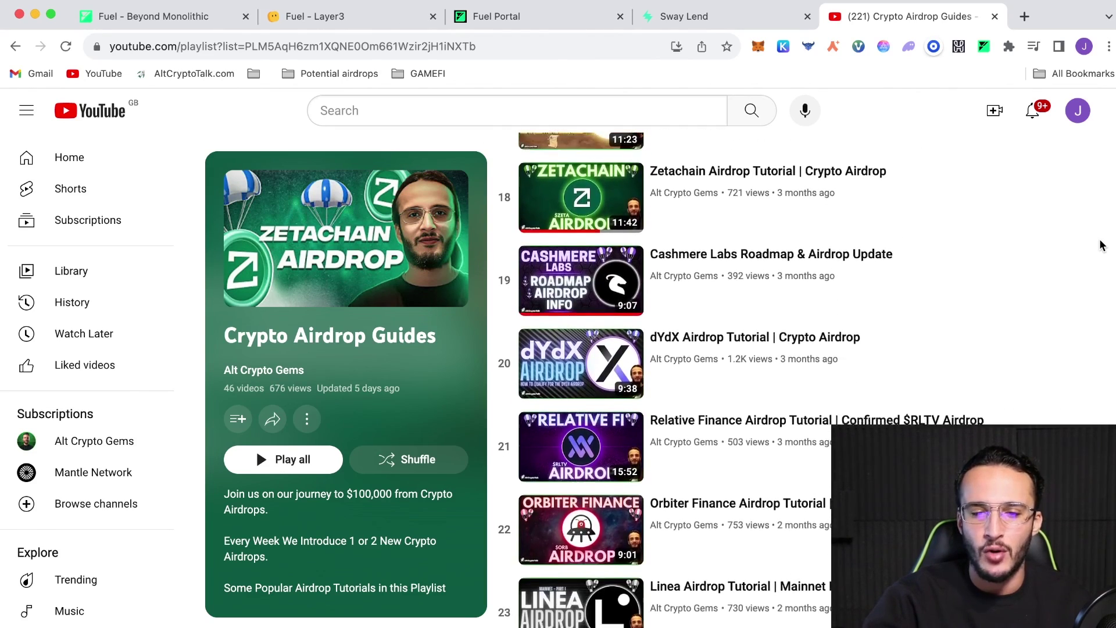
pyautogui.scroll(-6, 1103, 245)
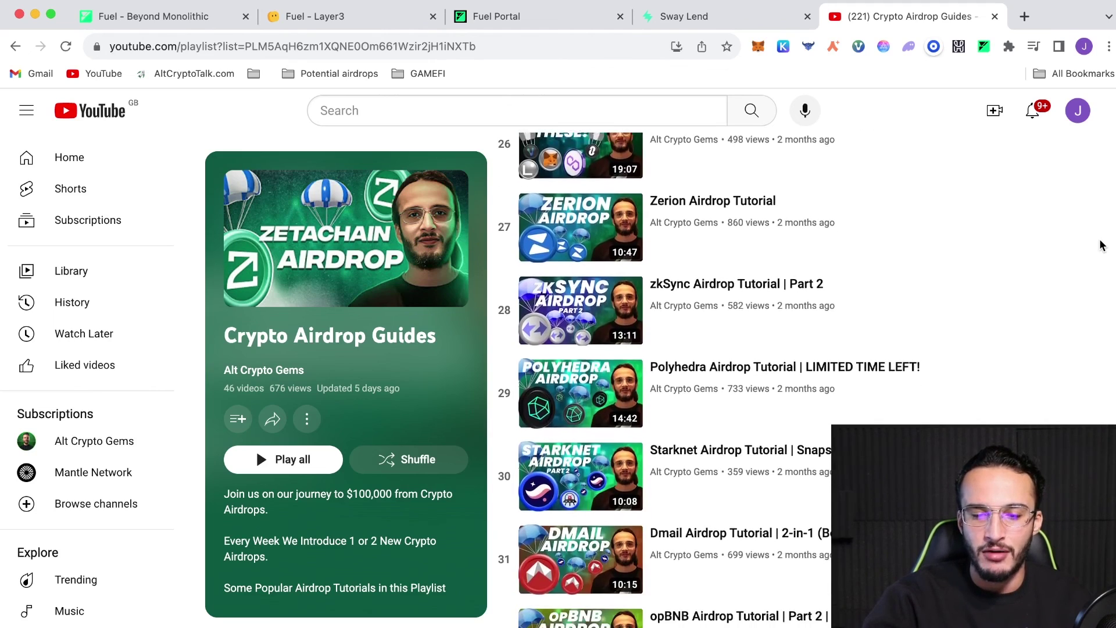
pyautogui.scroll(-8, 1104, 245)
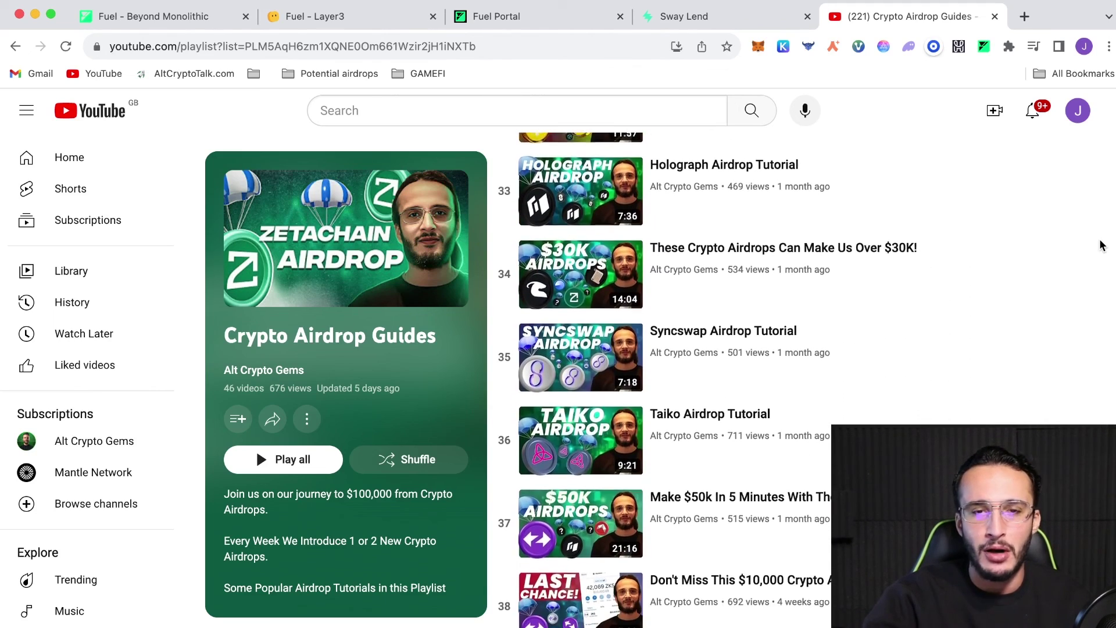
pyautogui.scroll(-8, 1103, 245)
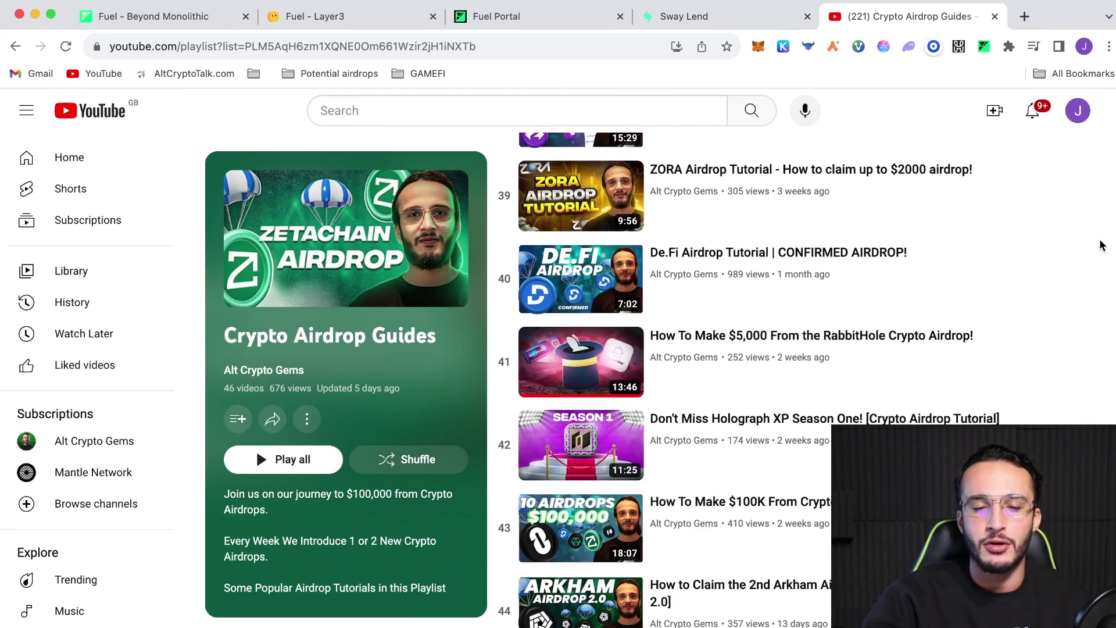
pyautogui.scroll(-4, 1103, 245)
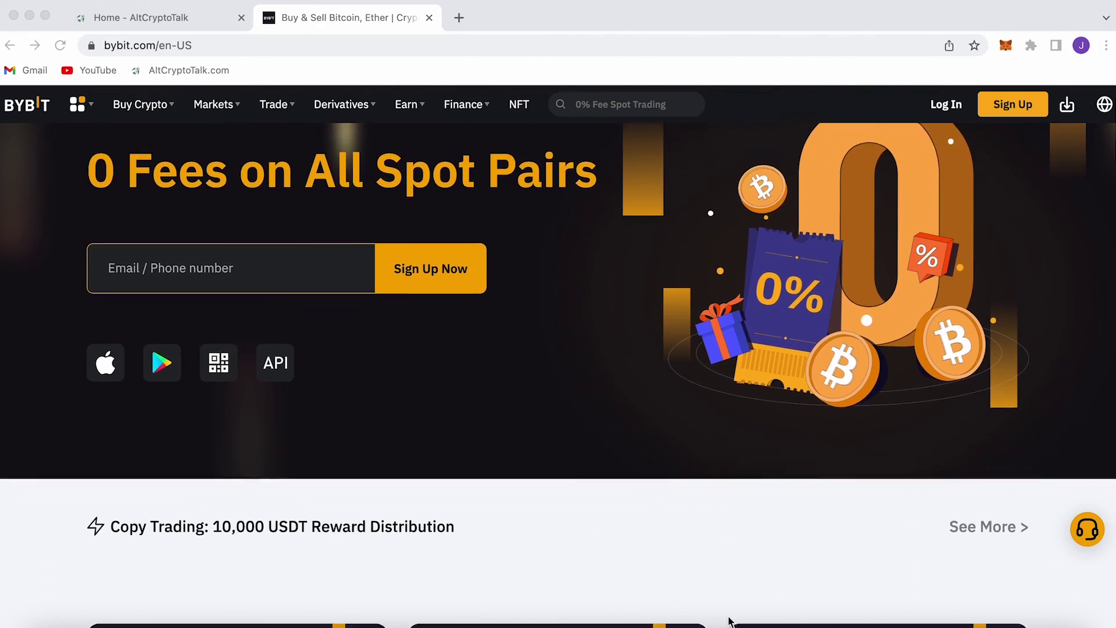
pyautogui.scroll(-8, 729, 621)
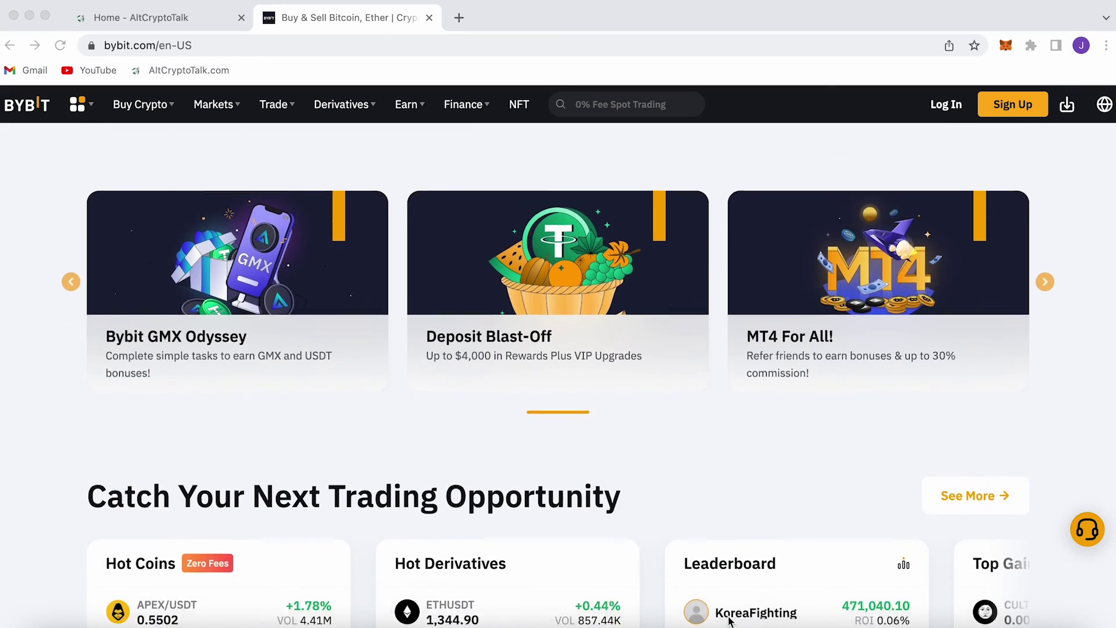
pyautogui.scroll(-10, 728, 621)
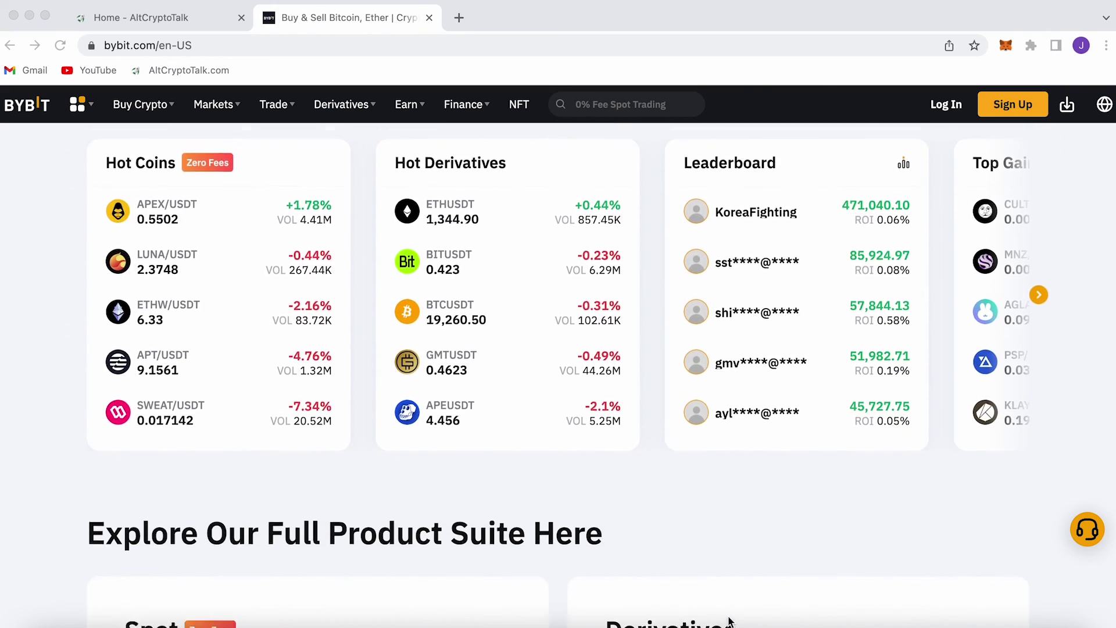
pyautogui.scroll(-9, 728, 621)
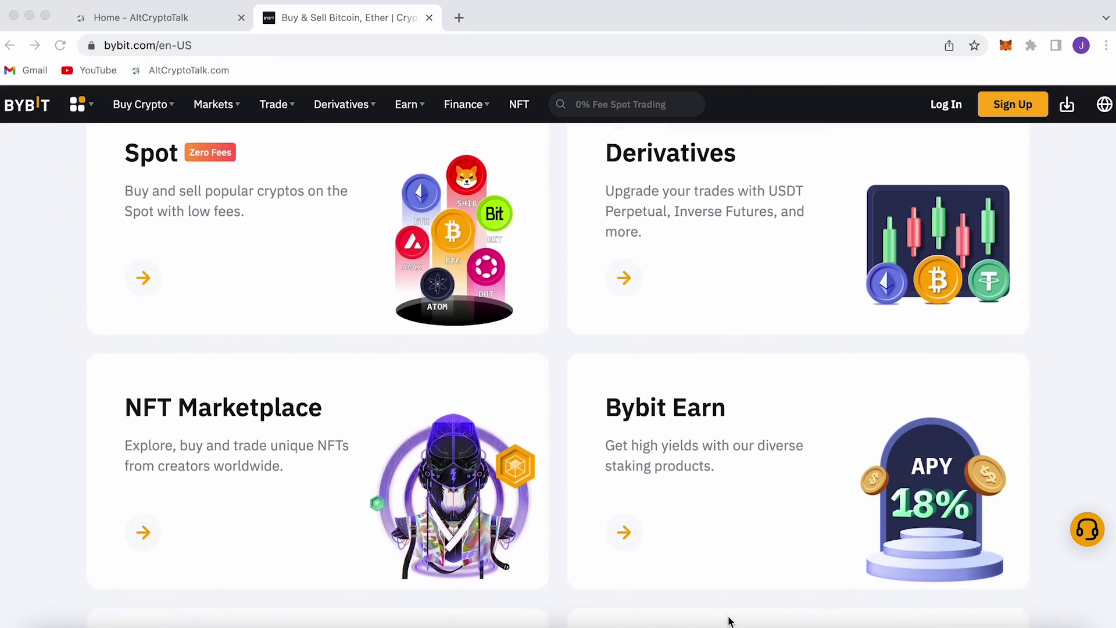
pyautogui.scroll(-10, 729, 621)
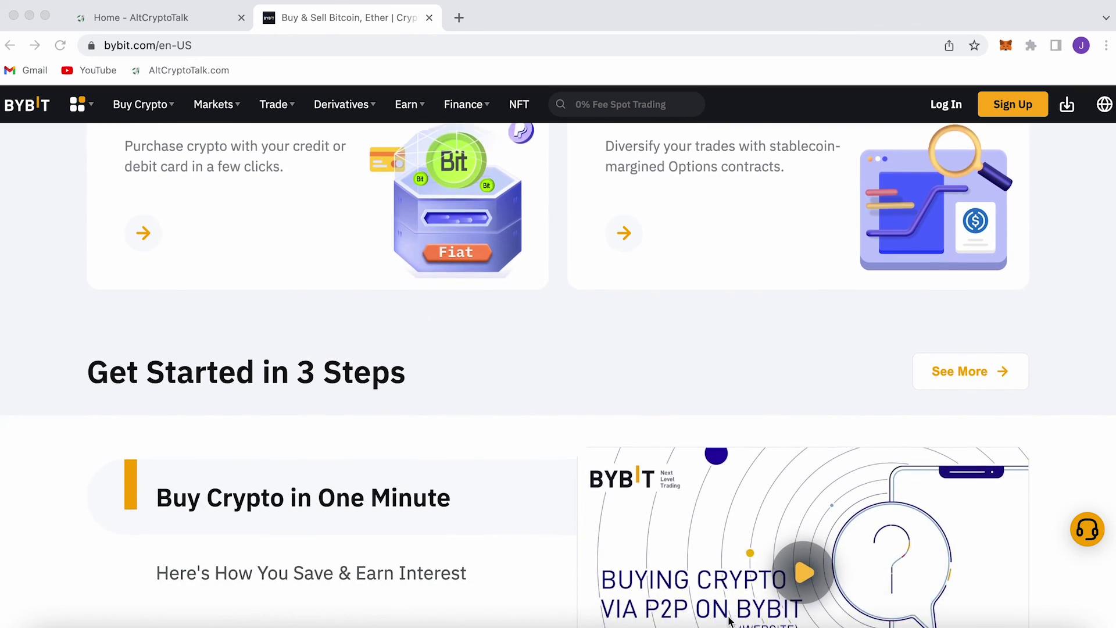
pyautogui.scroll(-6, 729, 621)
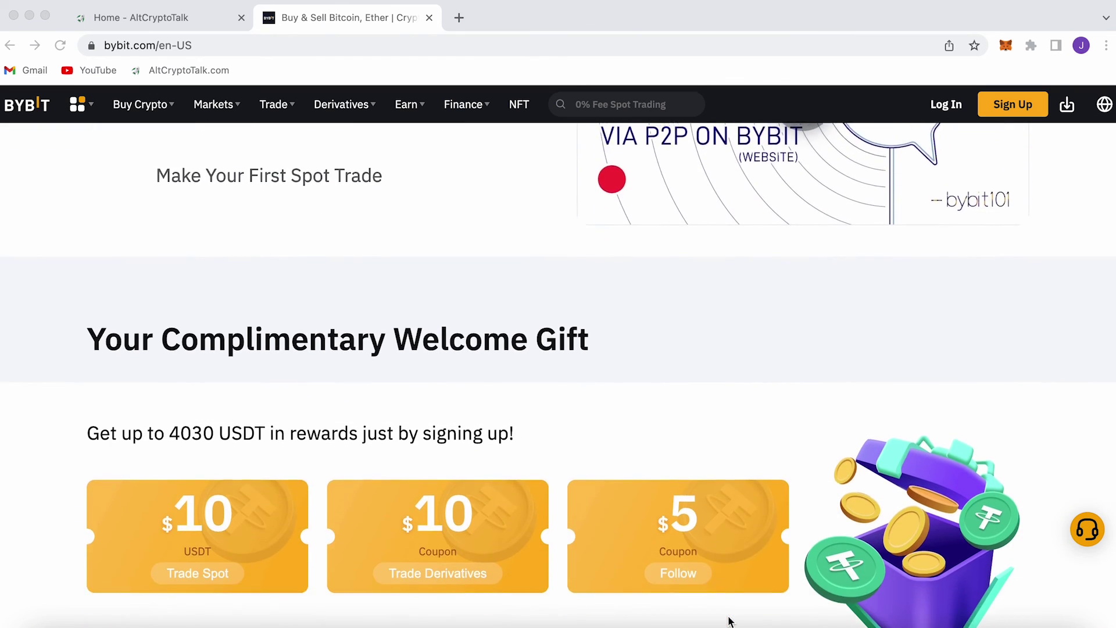
pyautogui.scroll(-1, 730, 621)
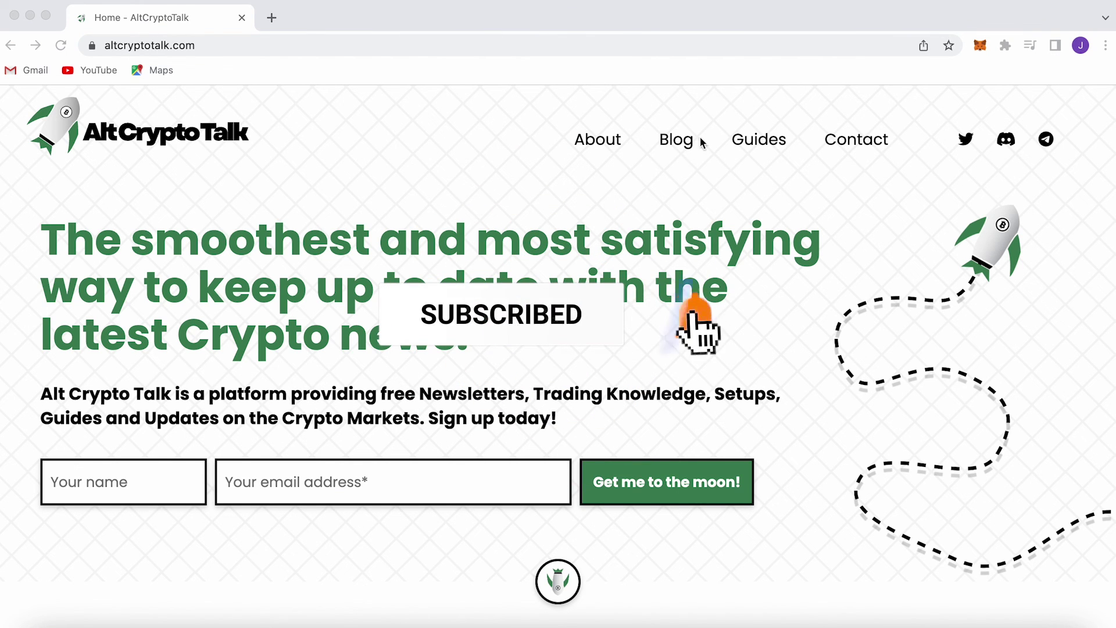
# Open AltCryptoTalk's Guides page, accept the cookie notice, and scroll down to Project reviews
pyautogui.click(756, 145)
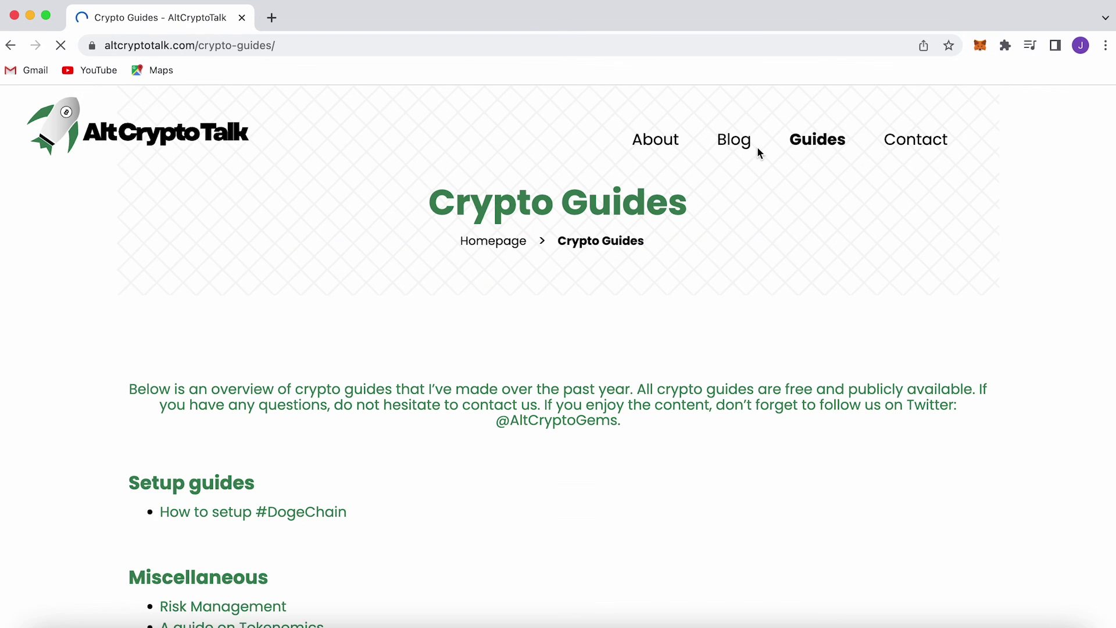
pyautogui.scroll(-3, 781, 238)
pyautogui.click(876, 604)
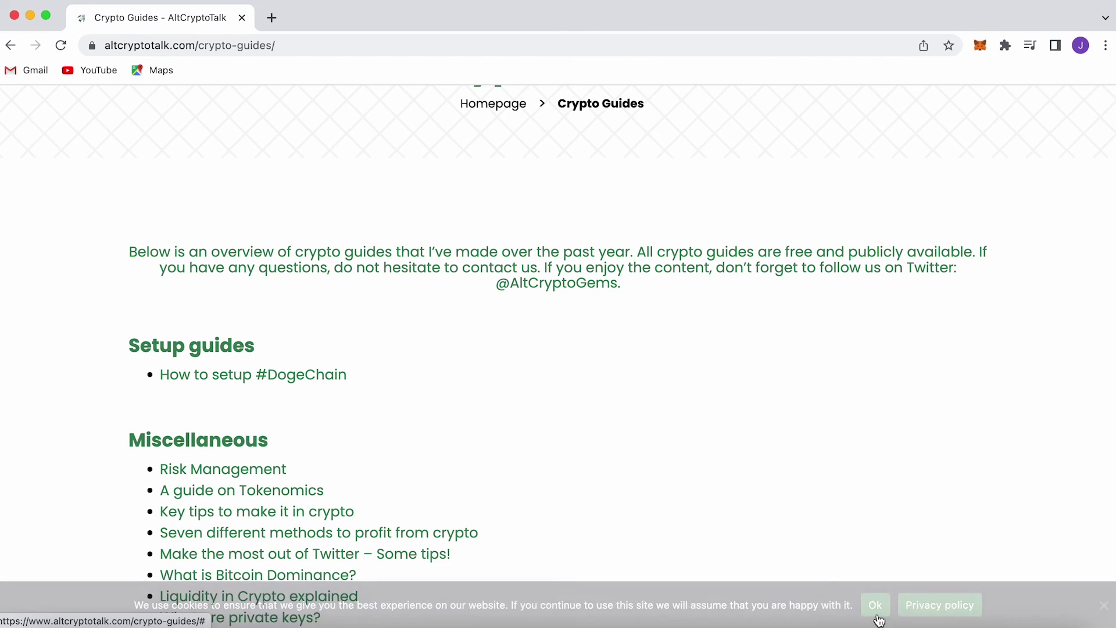
pyautogui.scroll(-3, 851, 516)
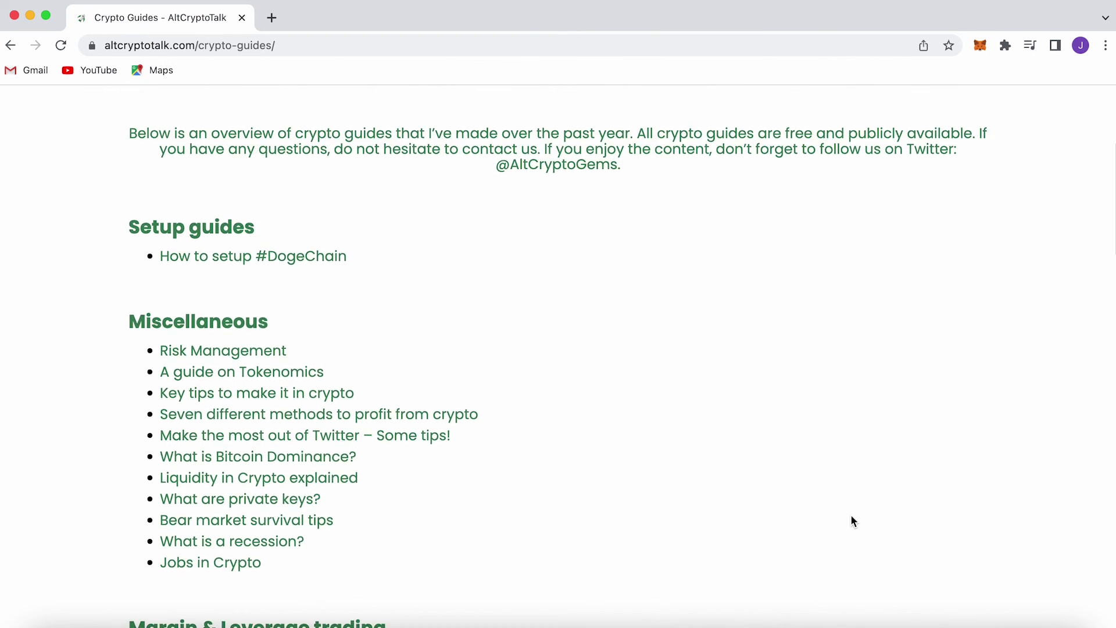
pyautogui.scroll(-5, 852, 520)
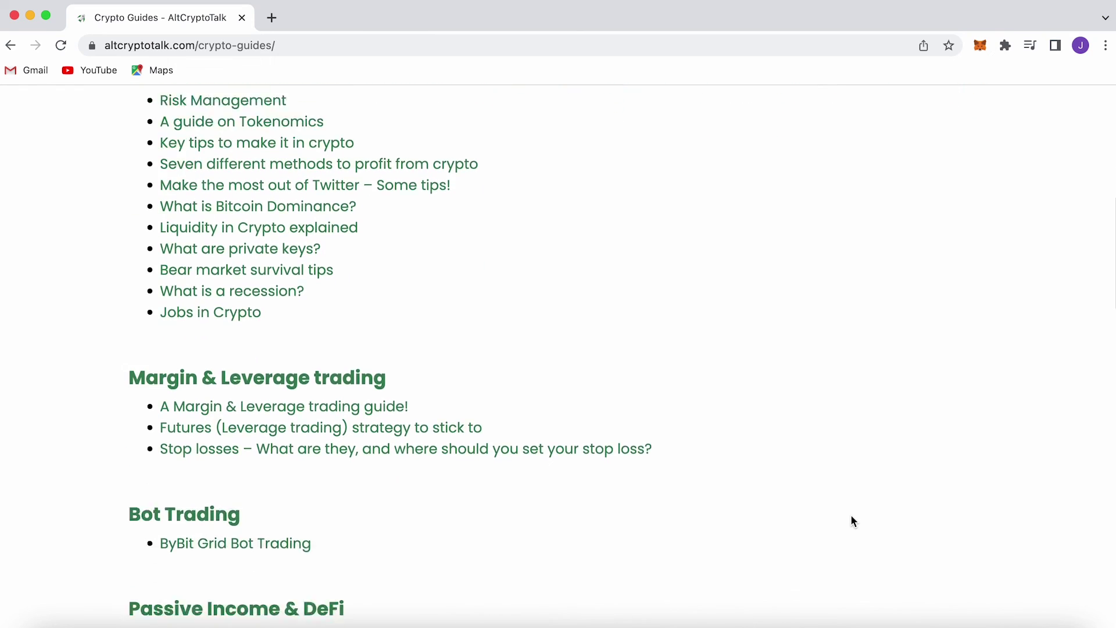
pyautogui.scroll(-10, 851, 517)
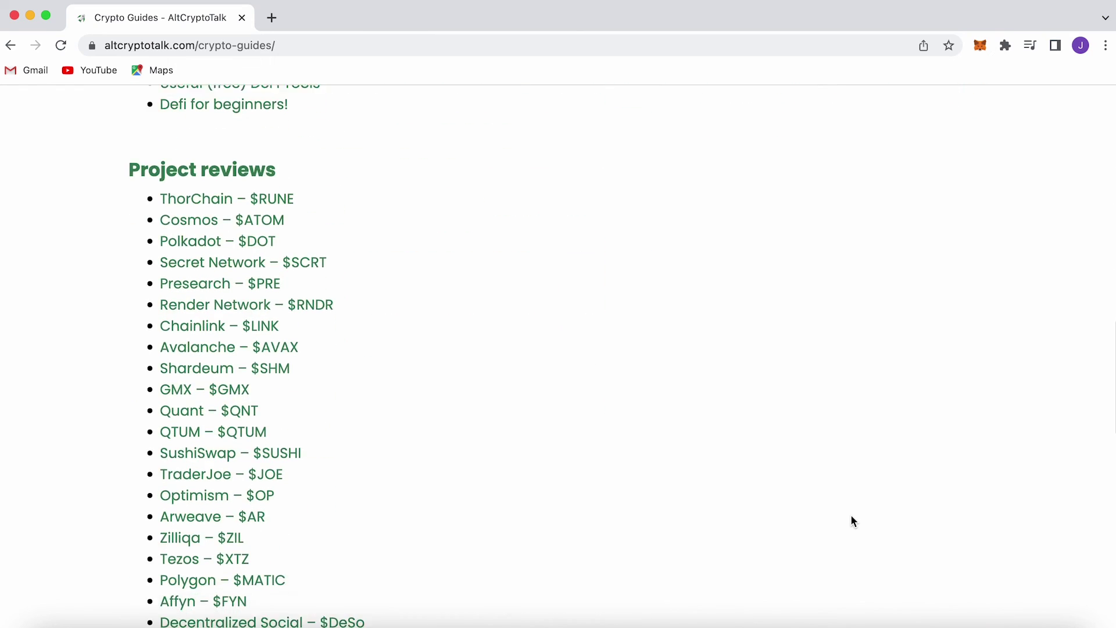